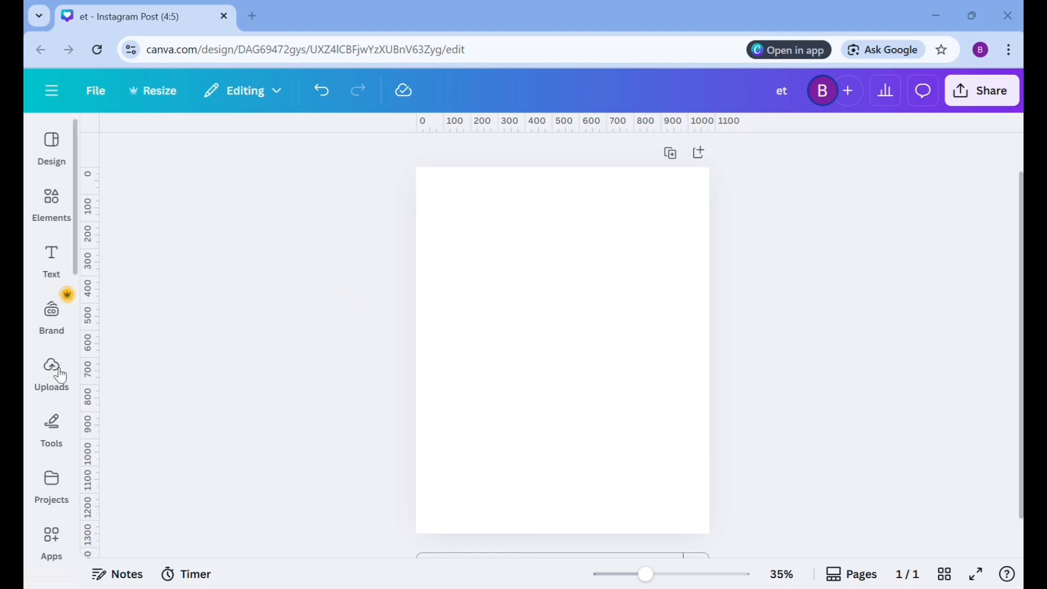
{"action": "left_click", "coordinate": [52, 369]}
{"action": "left_click", "coordinate": [134, 202]}
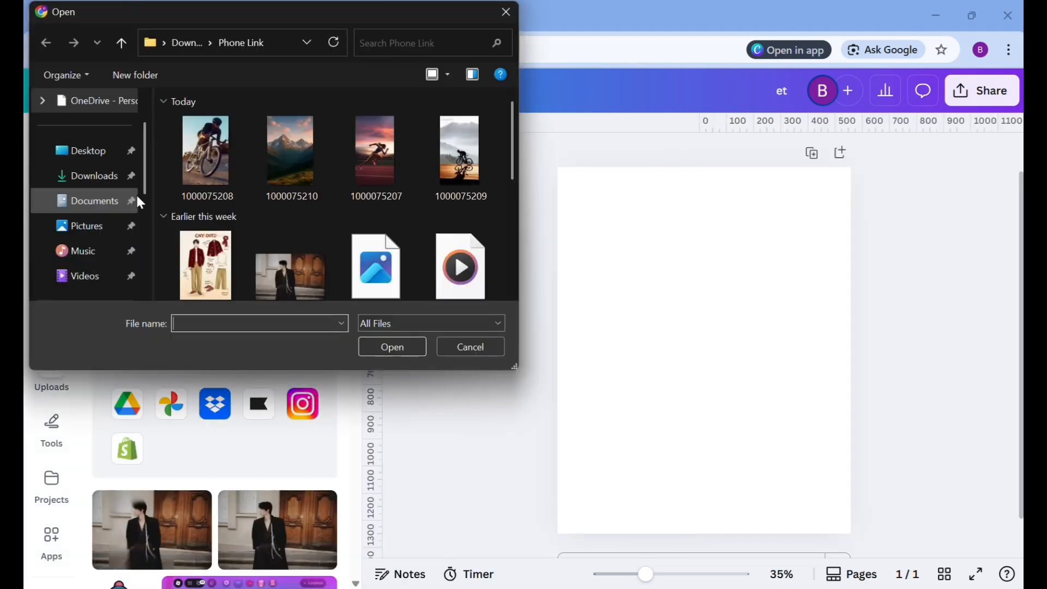
{"action": "left_click", "coordinate": [435, 167]}
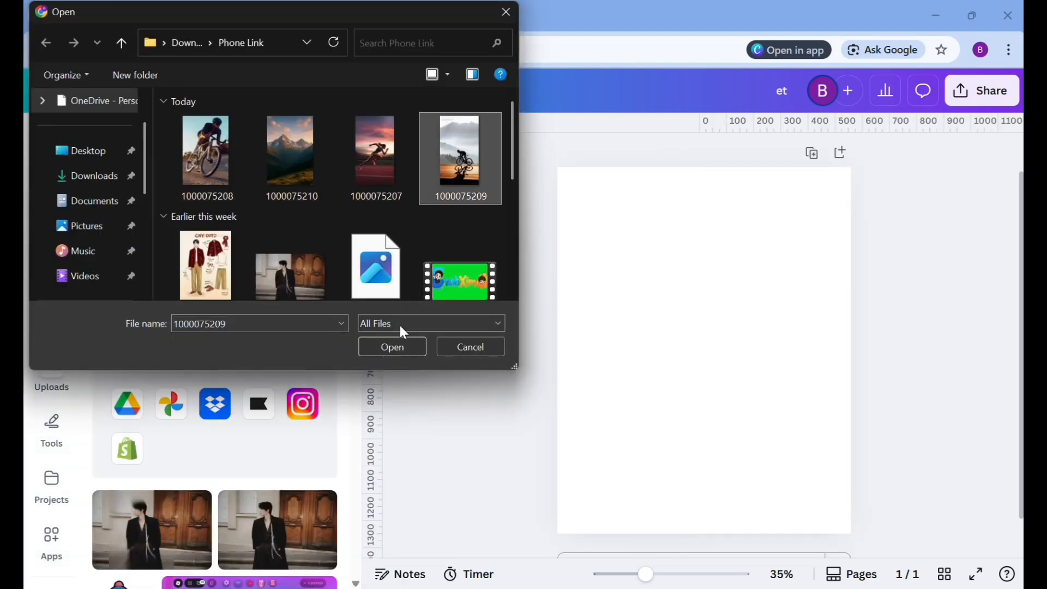
{"action": "left_click", "coordinate": [400, 347]}
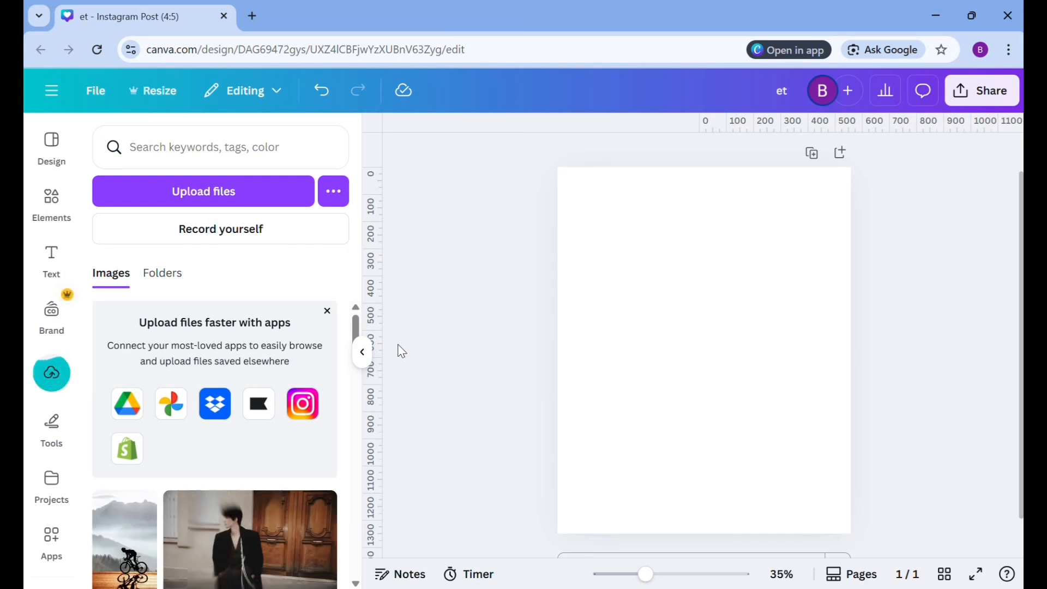
{"action": "left_click", "coordinate": [130, 547]}
{"action": "left_click", "coordinate": [361, 352]}
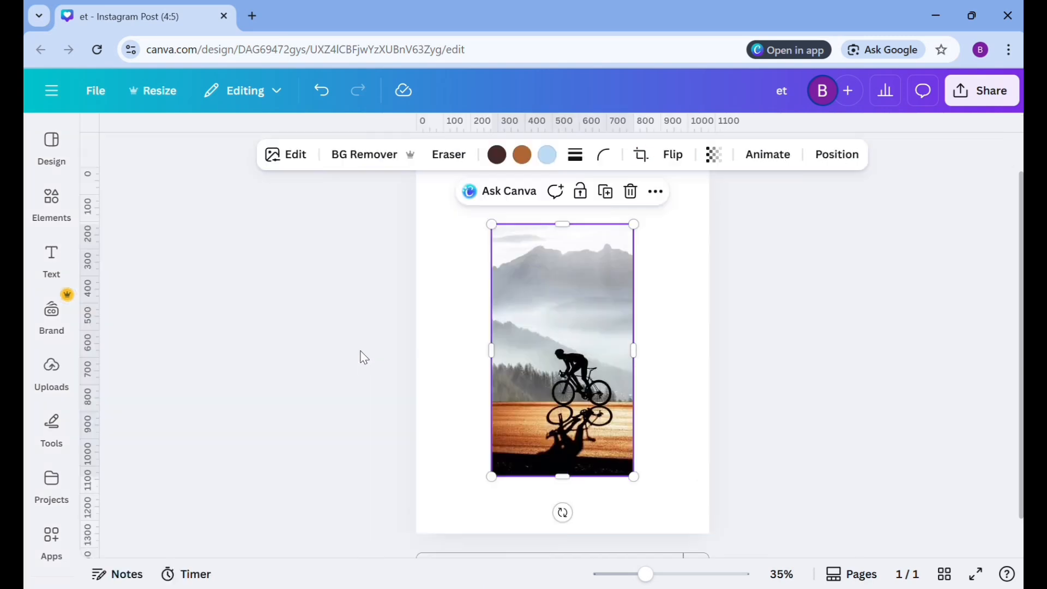
Enlarge the cyclist photo to the page's full height and centre it horizontally
{"action": "left_click_drag", "start_coordinate": [491, 224], "coordinate": [428, 185]}
{"action": "left_click_drag", "start_coordinate": [636, 318], "coordinate": [671, 320]}
{"action": "left_click", "coordinate": [402, 313]}
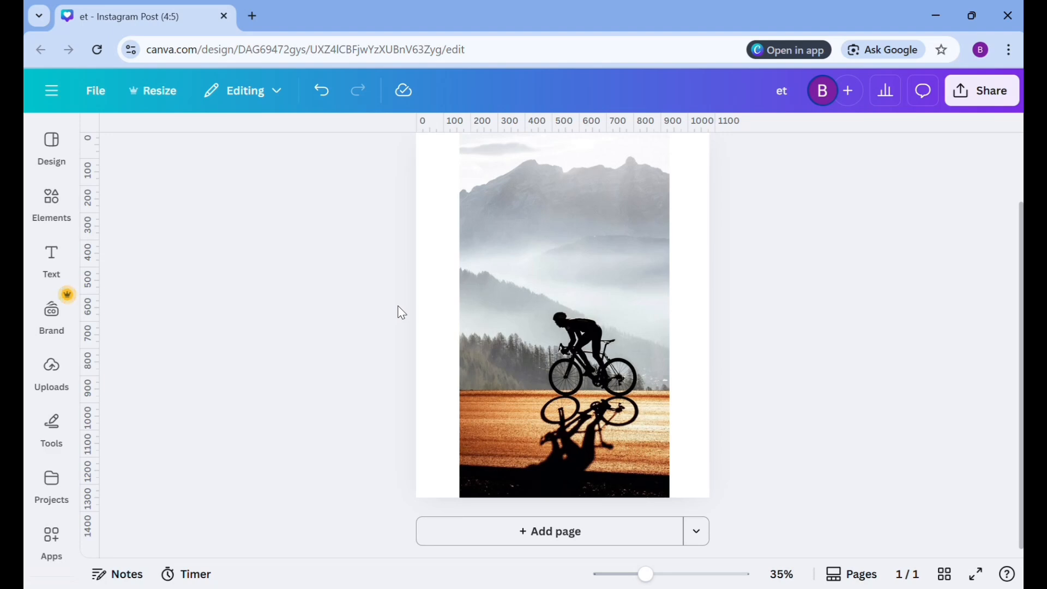
Find the TypeCutOut app among the Canva apps and open it
{"action": "left_click", "coordinate": [51, 483]}
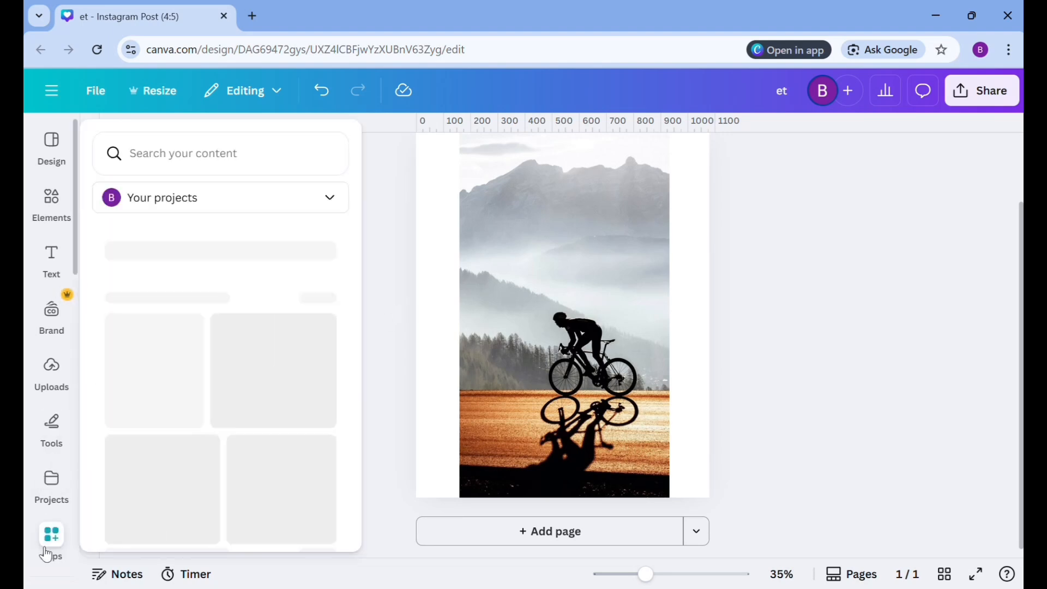
{"action": "left_click", "coordinate": [51, 540]}
{"action": "left_click", "coordinate": [165, 147]}
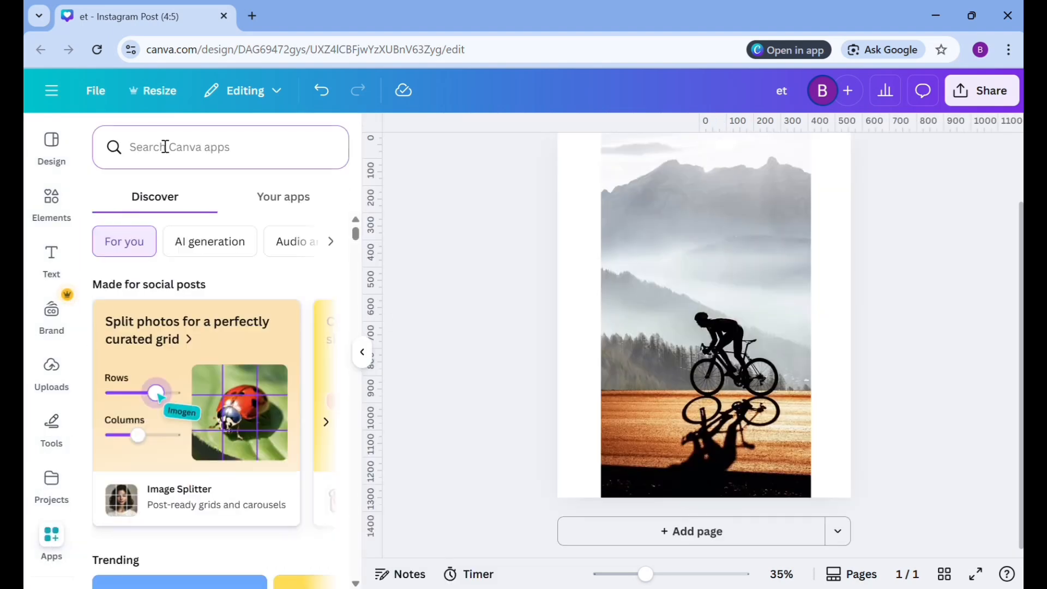
{"action": "type", "text": "typecut"}
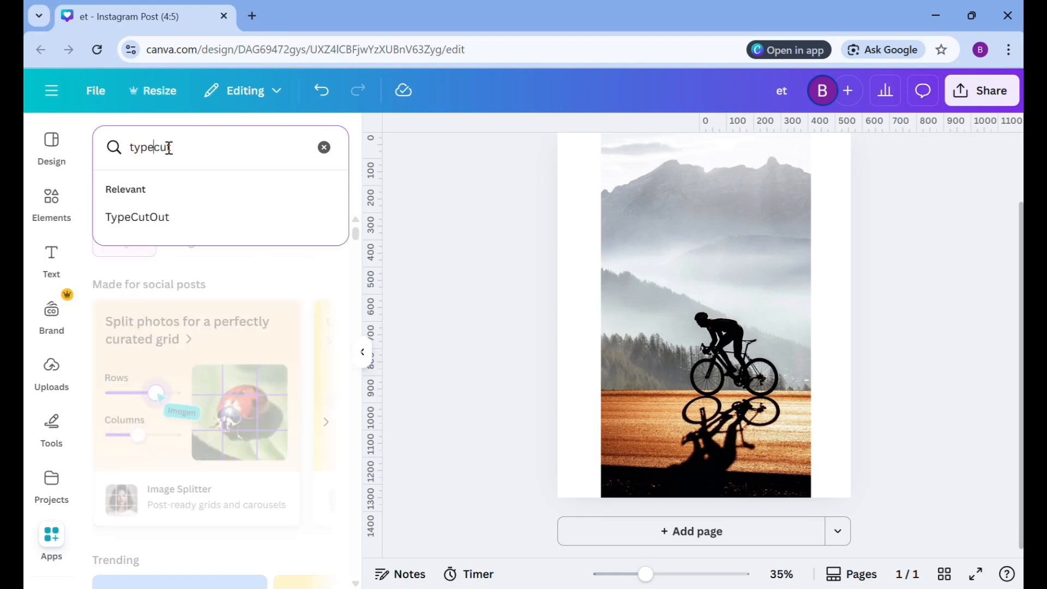
{"action": "left_click", "coordinate": [158, 217]}
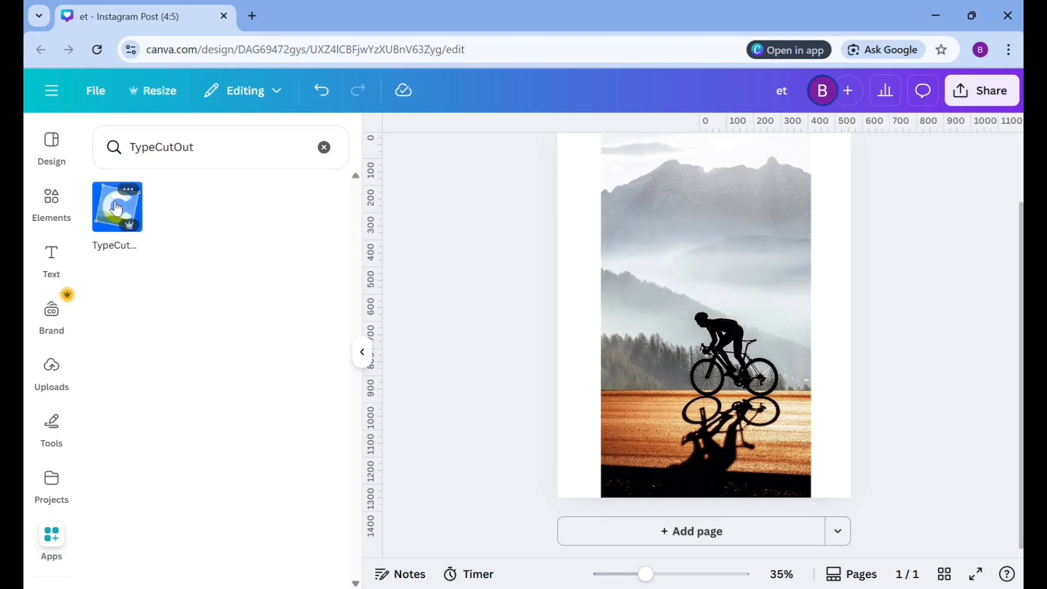
{"action": "left_click", "coordinate": [116, 206]}
{"action": "left_click", "coordinate": [211, 517]}
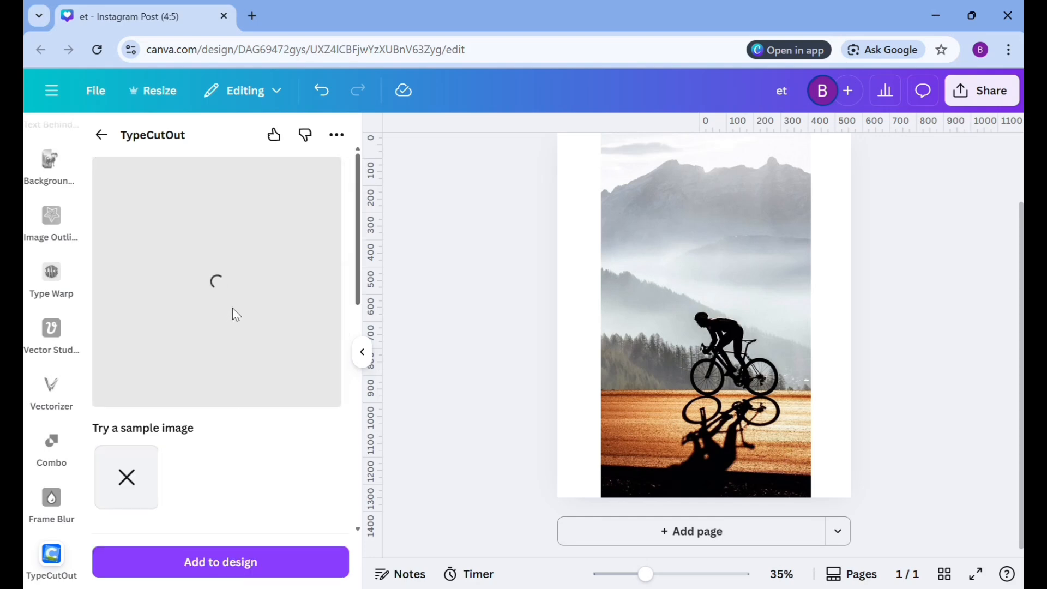
Replace the cutout's sample text with SPORT
{"action": "scroll", "coordinate": [234, 309], "scroll_direction": "down", "scroll_amount": 5}
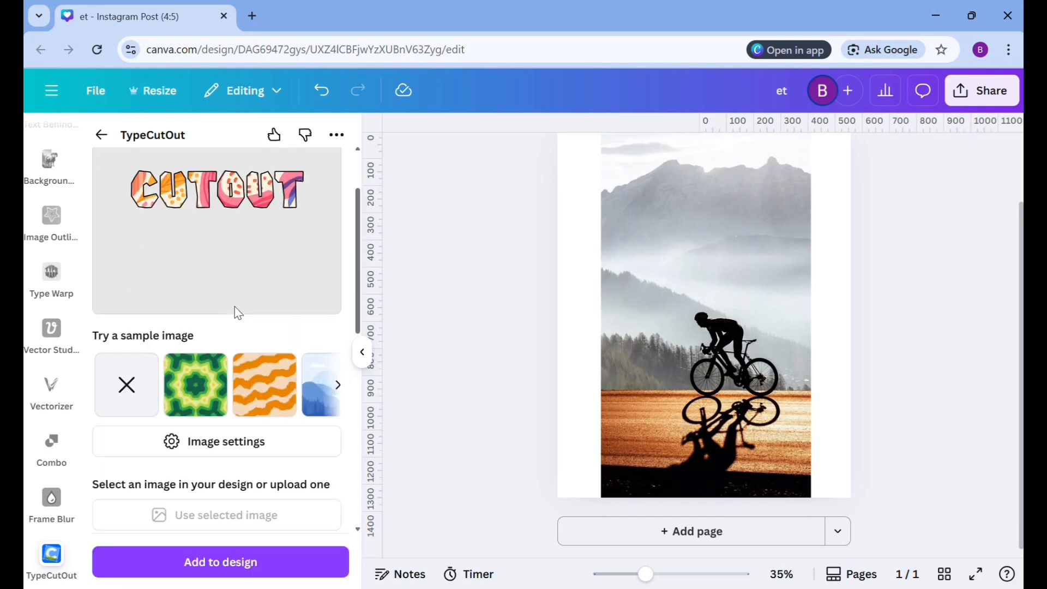
{"action": "key", "text": "BackSpace"}
{"action": "key", "text": "BackSpace"}
{"action": "key", "text": "BackSpace"}
{"action": "key", "text": "BackSpace"}
{"action": "key", "text": "BackSpace"}
{"action": "key", "text": "BackSpace"}
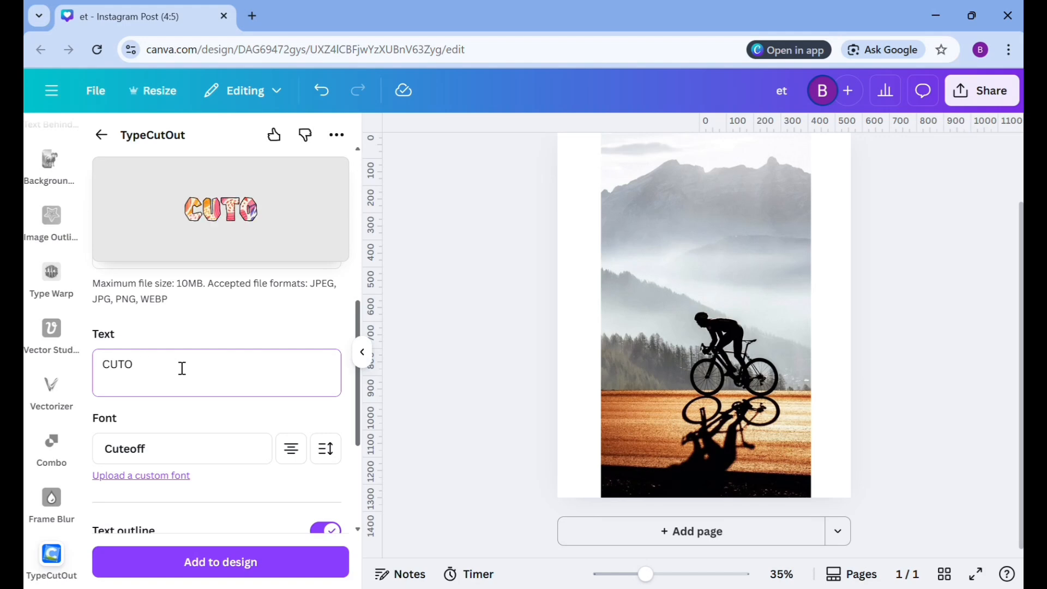
{"action": "type", "text": "SPORT"}
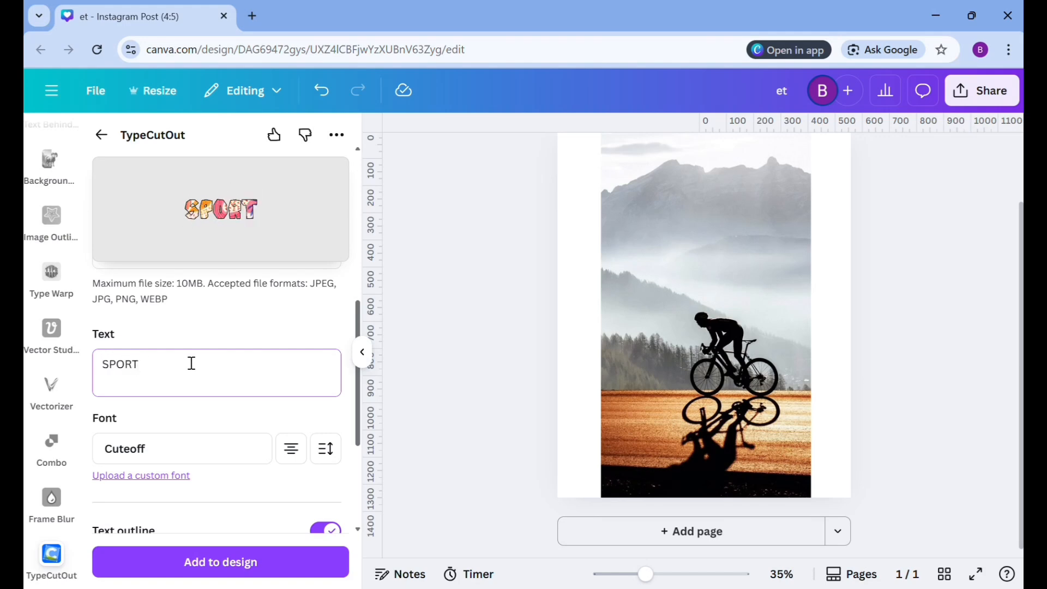
Use the cyclist photo from the page as the image fill for the cutout text
{"action": "scroll", "coordinate": [195, 359], "scroll_direction": "down", "scroll_amount": 4}
{"action": "scroll", "coordinate": [197, 358], "scroll_direction": "up", "scroll_amount": 6}
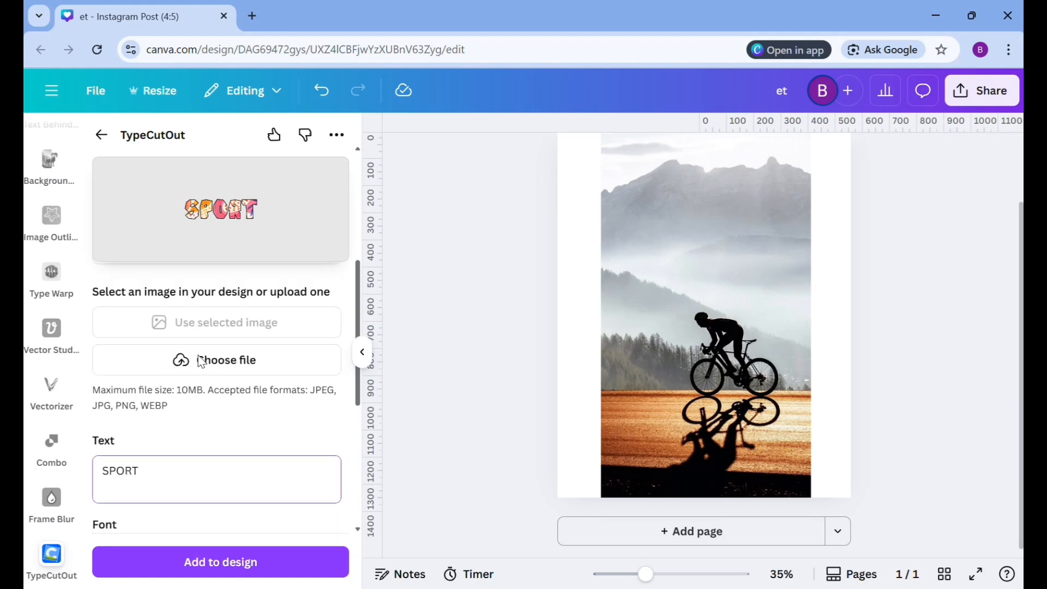
{"action": "scroll", "coordinate": [201, 362], "scroll_direction": "up", "scroll_amount": 2}
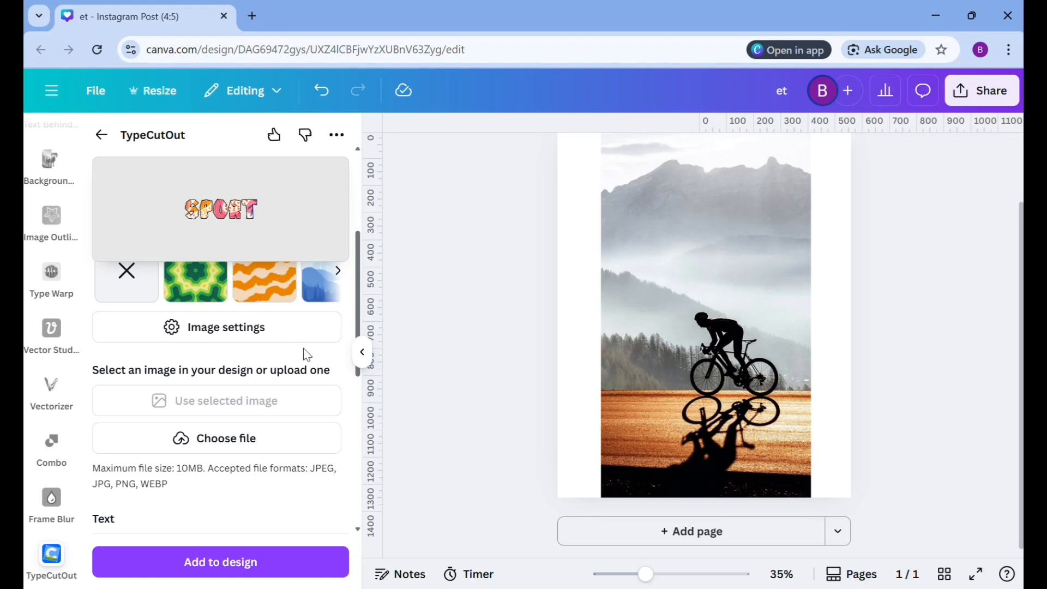
{"action": "left_click", "coordinate": [645, 333]}
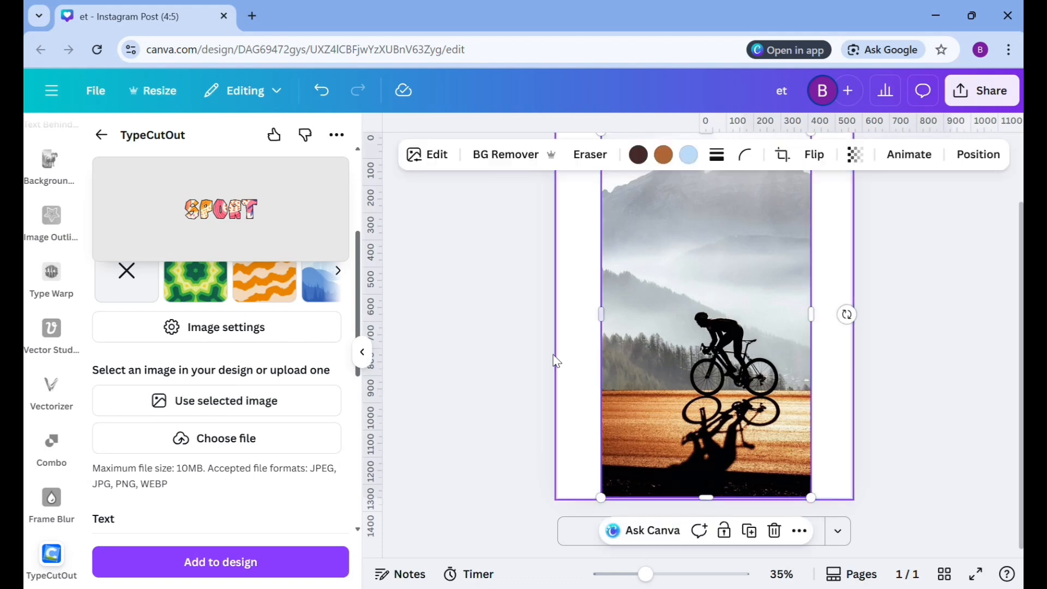
{"action": "left_click", "coordinate": [207, 406]}
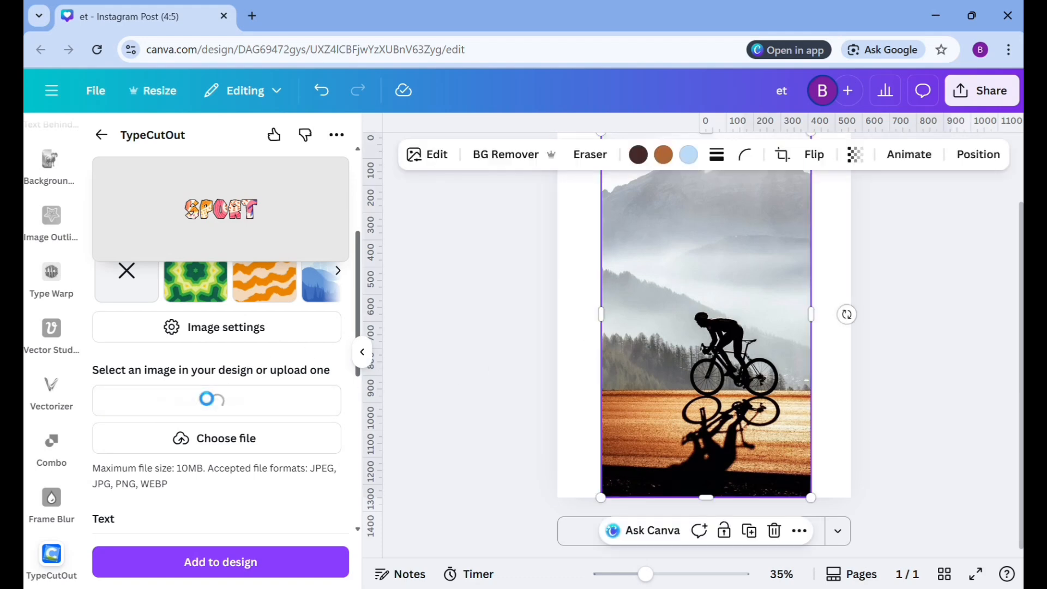
Change the cutout text's font to Accelerator
{"action": "scroll", "coordinate": [251, 356], "scroll_direction": "down", "scroll_amount": 7}
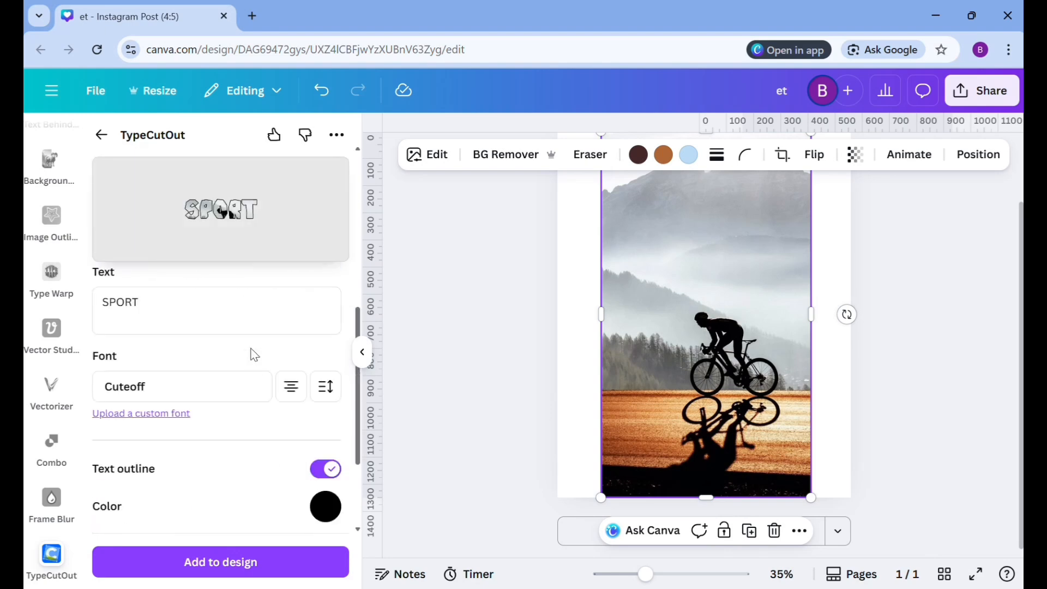
{"action": "scroll", "coordinate": [252, 347], "scroll_direction": "up", "scroll_amount": 6}
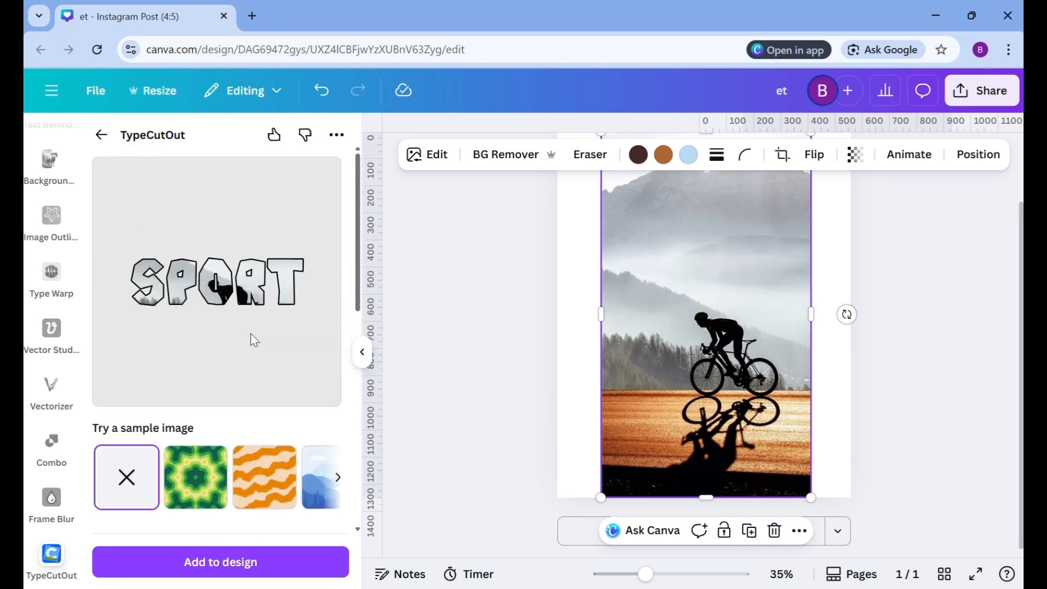
{"action": "scroll", "coordinate": [251, 346], "scroll_direction": "down", "scroll_amount": 5}
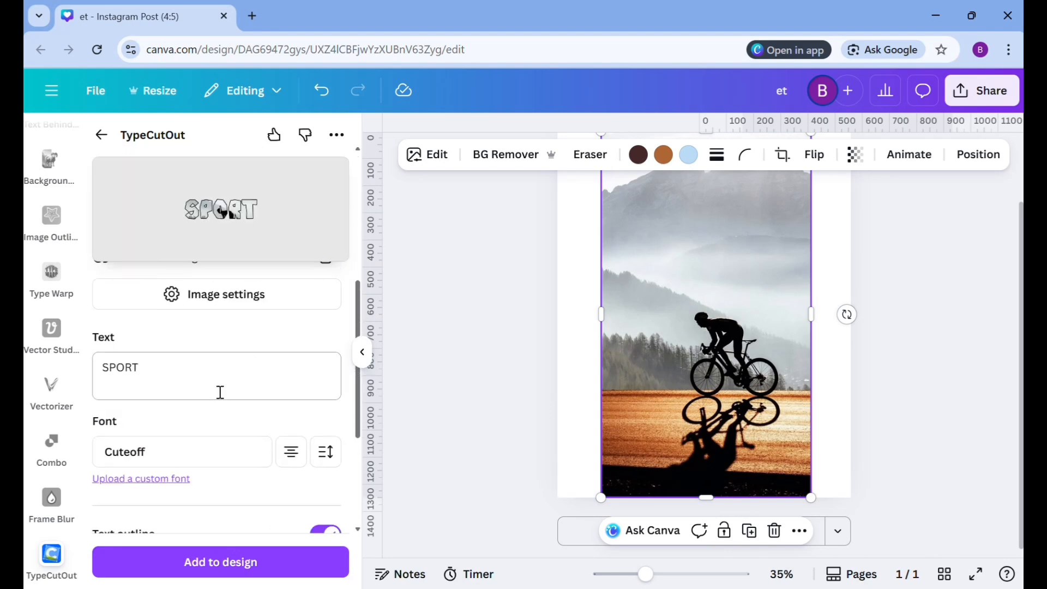
{"action": "scroll", "coordinate": [220, 392], "scroll_direction": "down", "scroll_amount": 2}
{"action": "left_click", "coordinate": [253, 374]}
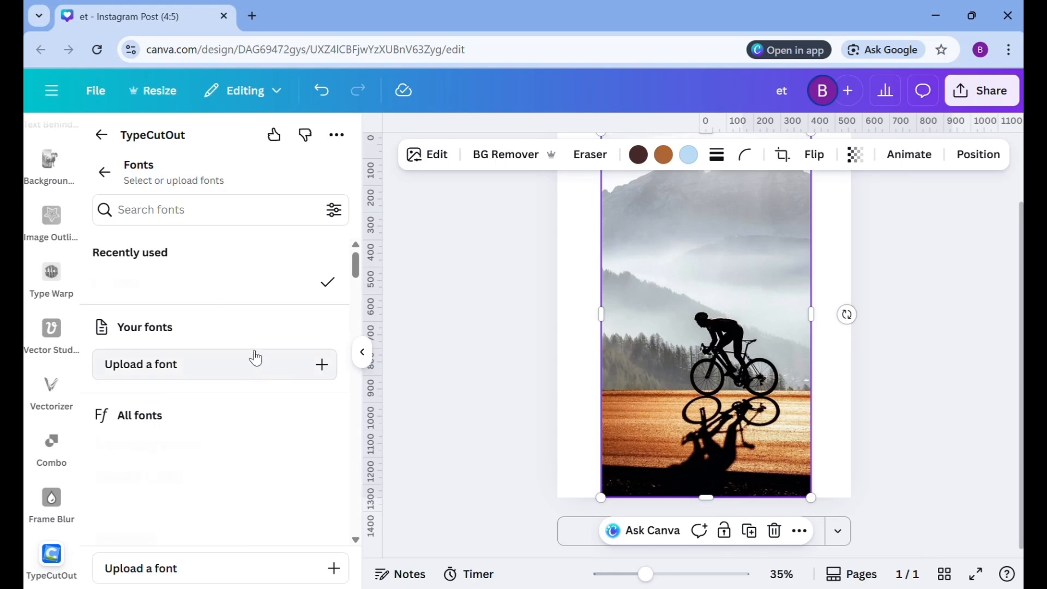
{"action": "scroll", "coordinate": [240, 360], "scroll_direction": "down", "scroll_amount": 2}
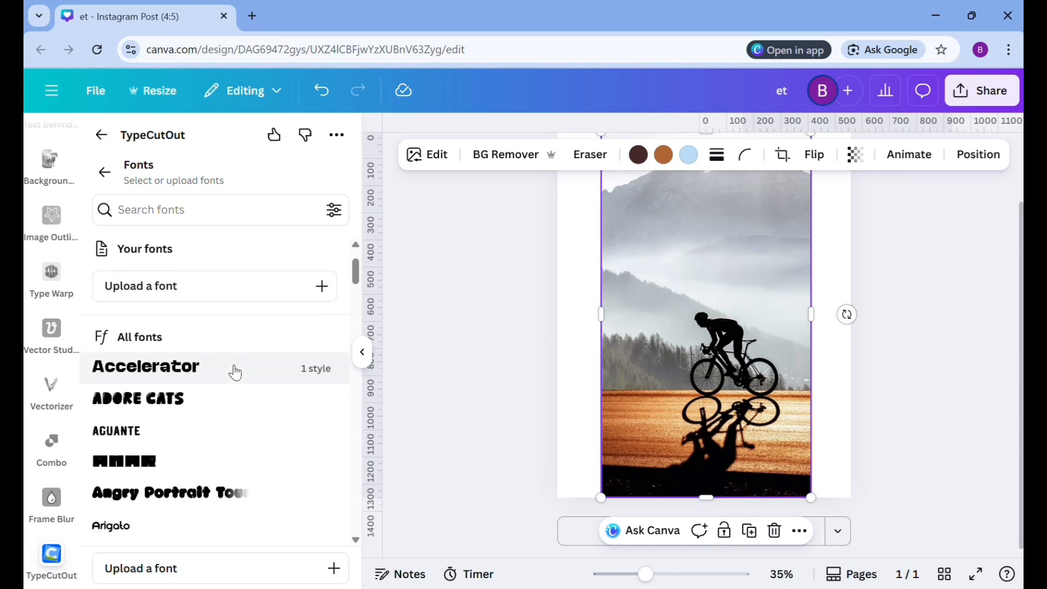
{"action": "scroll", "coordinate": [202, 370], "scroll_direction": "down", "scroll_amount": 3}
{"action": "scroll", "coordinate": [207, 369], "scroll_direction": "up", "scroll_amount": 5}
{"action": "left_click", "coordinate": [206, 367]}
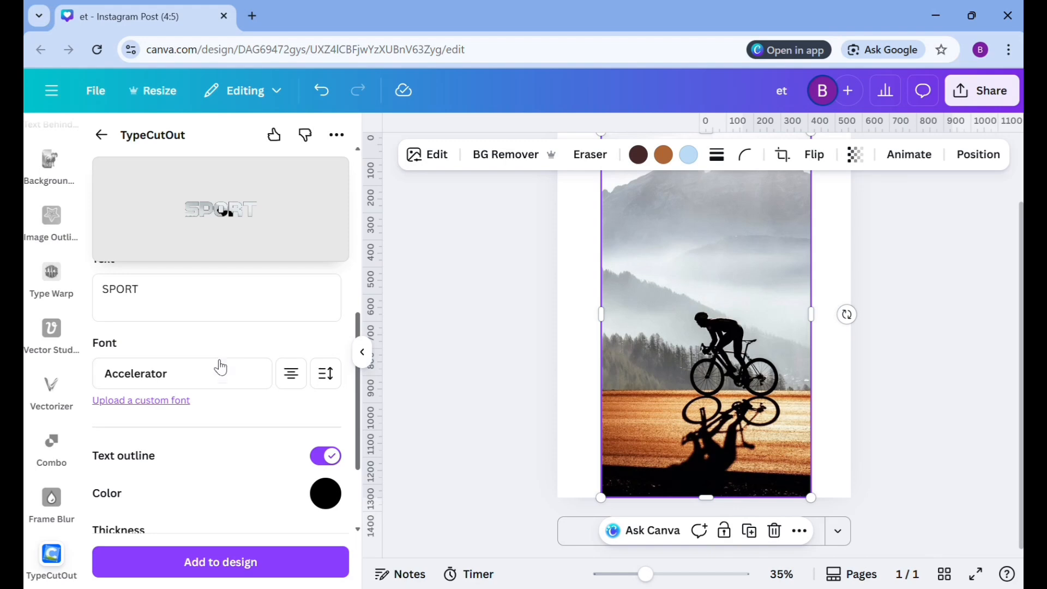
Reduce the text outline thickness to 1
{"action": "scroll", "coordinate": [220, 367], "scroll_direction": "down", "scroll_amount": 3}
{"action": "left_click_drag", "start_coordinate": [141, 427], "coordinate": [90, 430]}
{"action": "scroll", "coordinate": [207, 365], "scroll_direction": "up", "scroll_amount": 2}
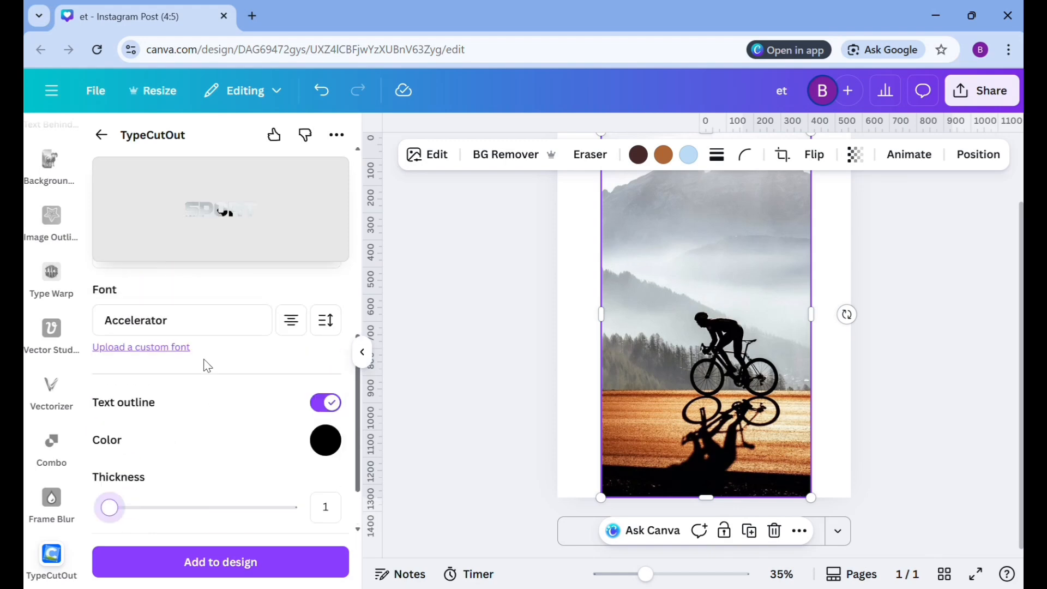
Shift the photo upward inside the SPORT letters so the bicycle and orange road fill them
{"action": "scroll", "coordinate": [208, 366], "scroll_direction": "down", "scroll_amount": 2}
{"action": "scroll", "coordinate": [206, 367], "scroll_direction": "up", "scroll_amount": 6}
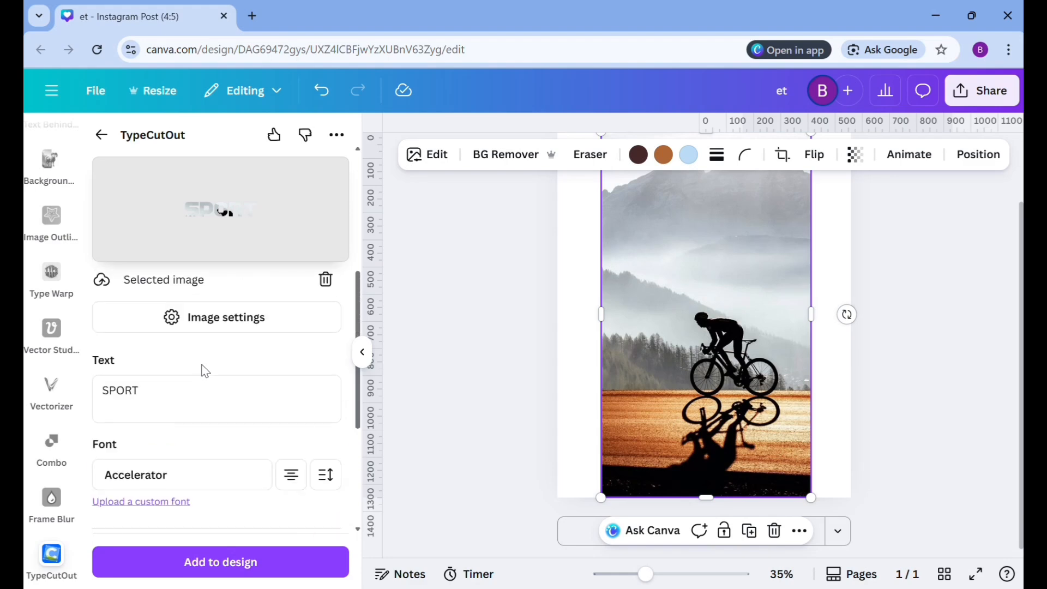
{"action": "scroll", "coordinate": [202, 365], "scroll_direction": "down", "scroll_amount": 3}
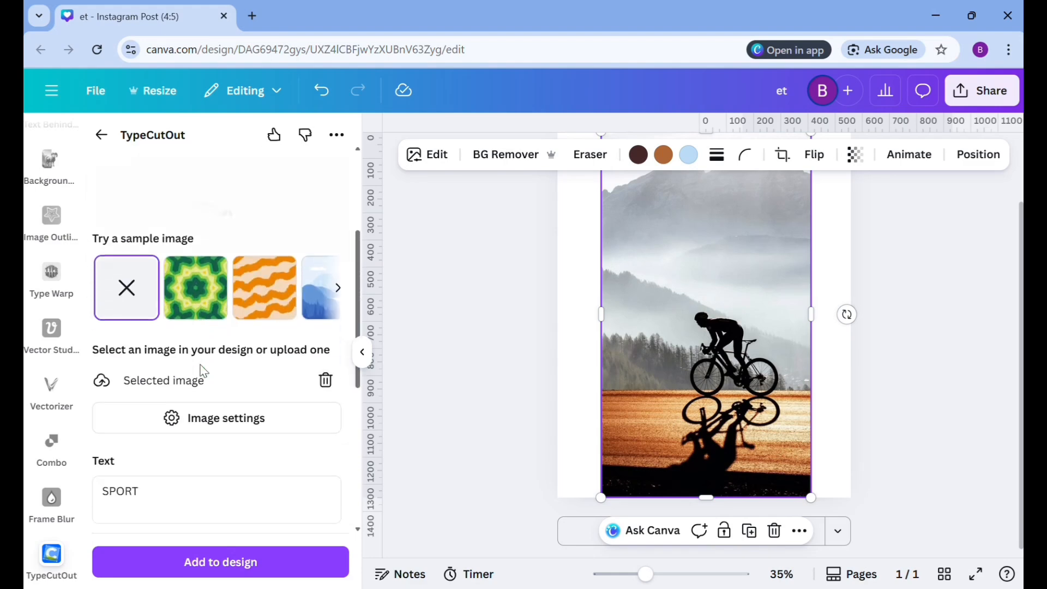
{"action": "scroll", "coordinate": [202, 354], "scroll_direction": "up", "scroll_amount": 3}
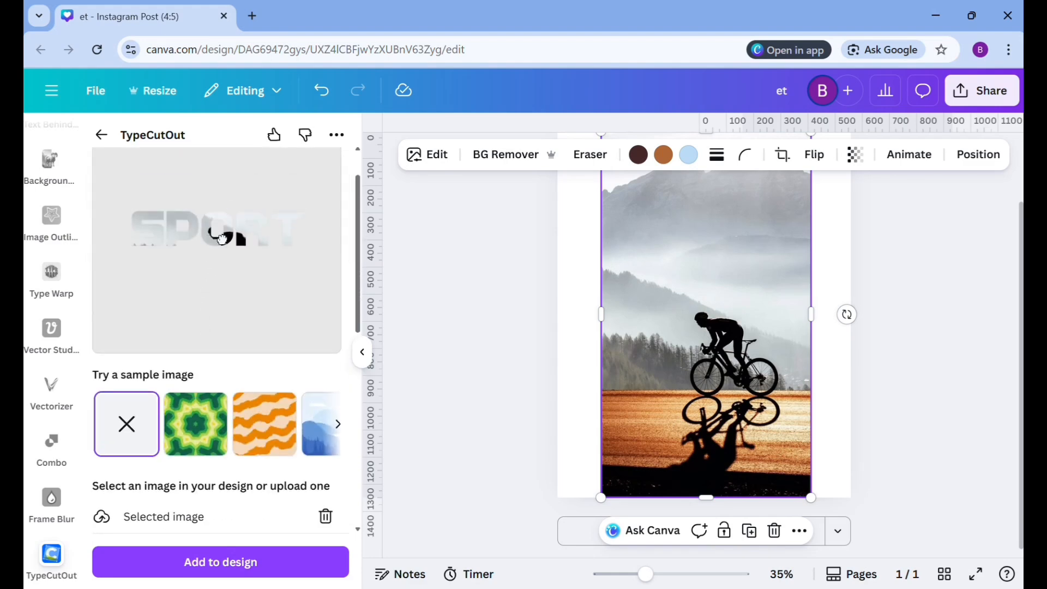
{"action": "left_click_drag", "start_coordinate": [222, 239], "coordinate": [229, 175]}
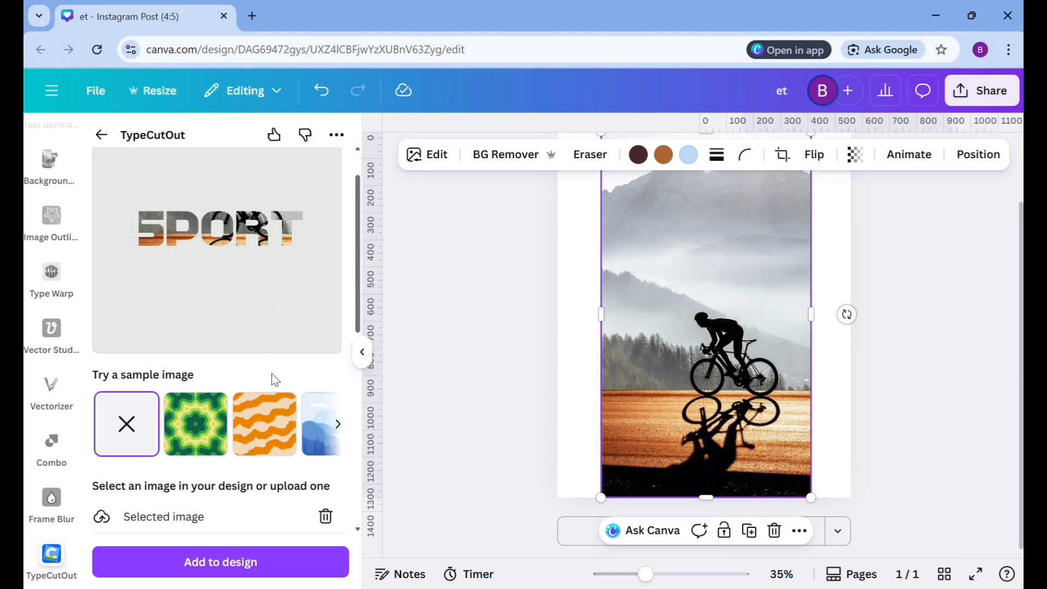
Review the cutout settings and add the finished SPORT text to the design
{"action": "scroll", "coordinate": [271, 376], "scroll_direction": "down", "scroll_amount": 9}
{"action": "scroll", "coordinate": [271, 376], "scroll_direction": "up", "scroll_amount": 6}
{"action": "scroll", "coordinate": [267, 371], "scroll_direction": "up", "scroll_amount": 2}
{"action": "scroll", "coordinate": [268, 374], "scroll_direction": "down", "scroll_amount": 8}
{"action": "left_click", "coordinate": [206, 571]}
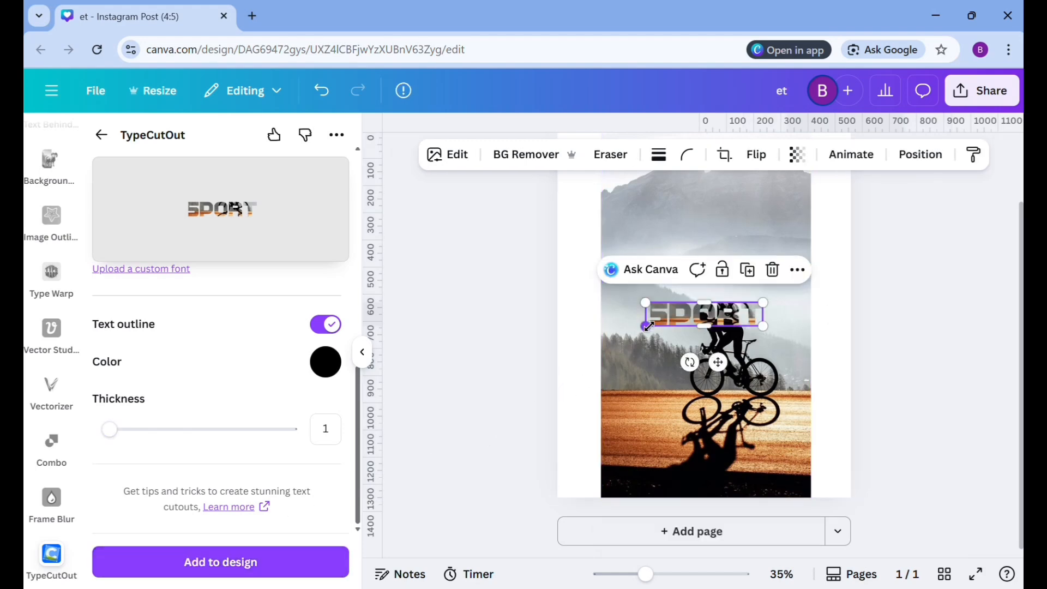
Enlarge the SPORT cutout to about the photo's width and place it over the bicycle wheels and road edge
{"action": "left_click_drag", "start_coordinate": [648, 326], "coordinate": [548, 390]}
{"action": "left_click_drag", "start_coordinate": [607, 328], "coordinate": [663, 383]}
{"action": "left_click_drag", "start_coordinate": [817, 400], "coordinate": [810, 396]}
{"action": "mouse_move", "coordinate": [672, 390]}
{"action": "left_mouse_down"}
{"action": "mouse_move", "coordinate": [685, 387]}
{"action": "mouse_move", "coordinate": [671, 392]}
{"action": "left_mouse_up"}
{"action": "left_click_drag", "start_coordinate": [590, 403], "coordinate": [598, 403]}
{"action": "mouse_move", "coordinate": [660, 385]}
{"action": "left_mouse_down"}
{"action": "mouse_move", "coordinate": [675, 387]}
{"action": "mouse_move", "coordinate": [656, 385]}
{"action": "mouse_move", "coordinate": [666, 374]}
{"action": "mouse_move", "coordinate": [660, 388]}
{"action": "left_mouse_up"}
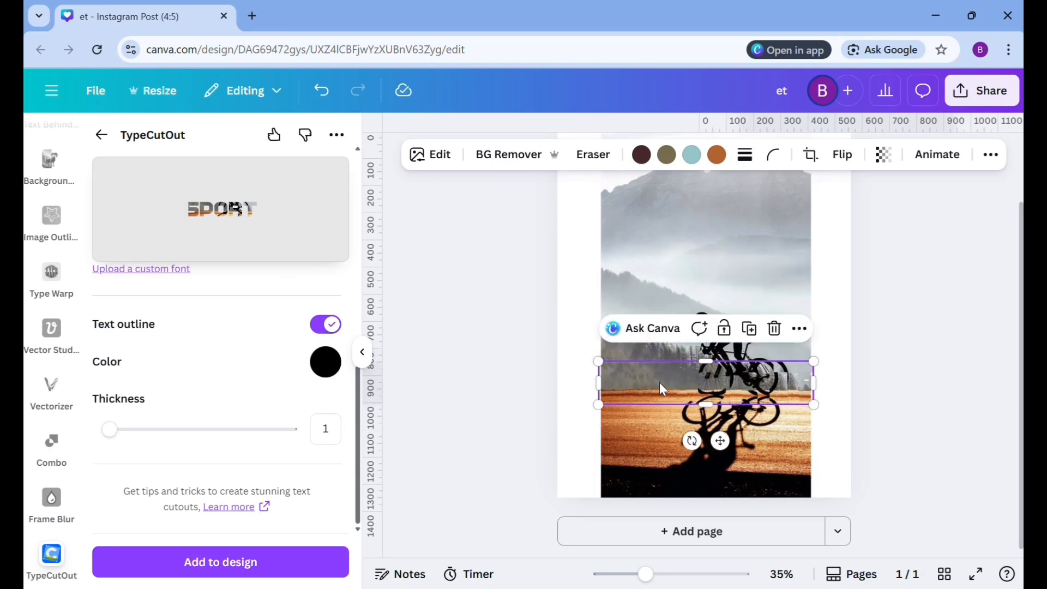
Nudge the SPORT cutout horizontally until its bicycle lines up with the bicycle in the photo beneath
{"action": "key", "text": "Left"}
{"action": "key", "text": "Left"}
{"action": "key", "text": "Left"}
{"action": "key", "text": "Left"}
{"action": "key", "text": "Left"}
{"action": "key", "text": "Left"}
{"action": "key", "text": "Left"}
{"action": "key", "text": "Left"}
{"action": "key", "text": "Left"}
{"action": "key", "text": "Left"}
{"action": "key", "text": "Left"}
{"action": "key", "text": "Left"}
{"action": "key", "text": "Left"}
{"action": "key", "text": "Left"}
{"action": "key", "text": "Left"}
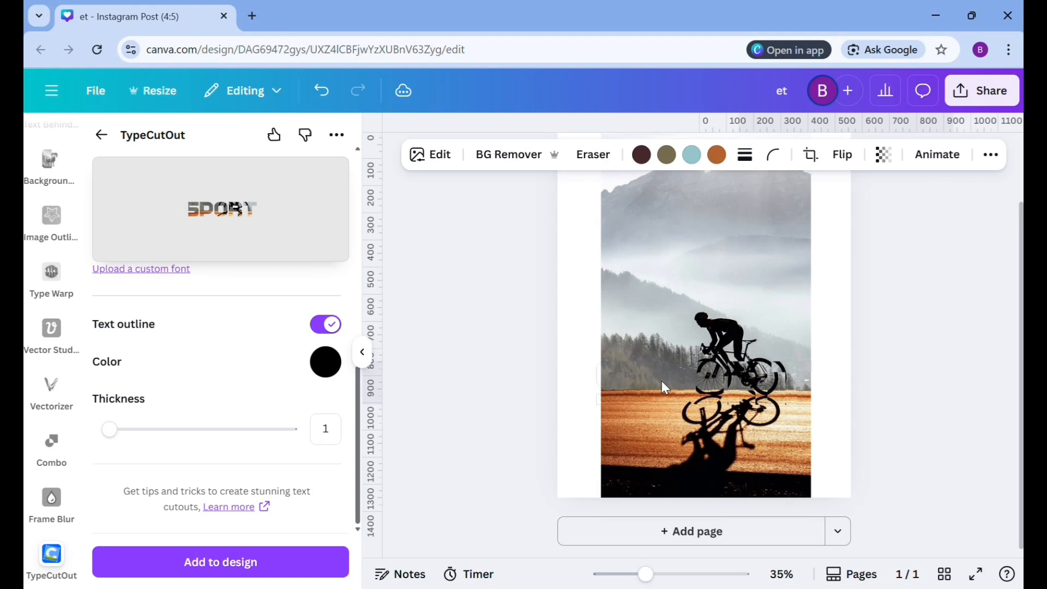
{"action": "key", "text": "Left"}
{"action": "key", "text": "Left"}
{"action": "key", "text": "Left"}
{"action": "key", "text": "Left"}
{"action": "key", "text": "Left"}
{"action": "key", "text": "Left"}
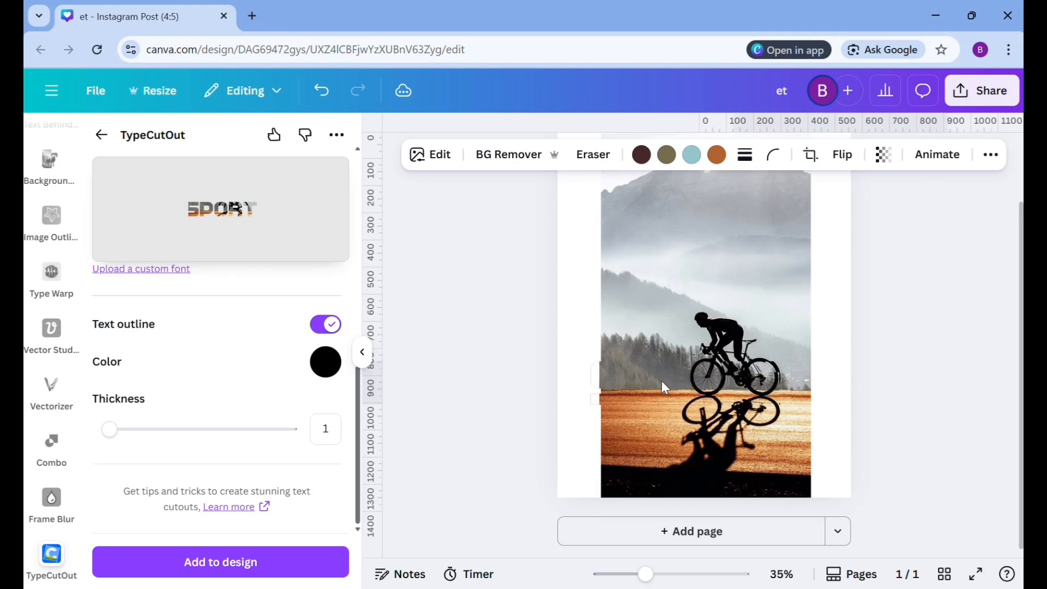
{"action": "key", "text": "Left"}
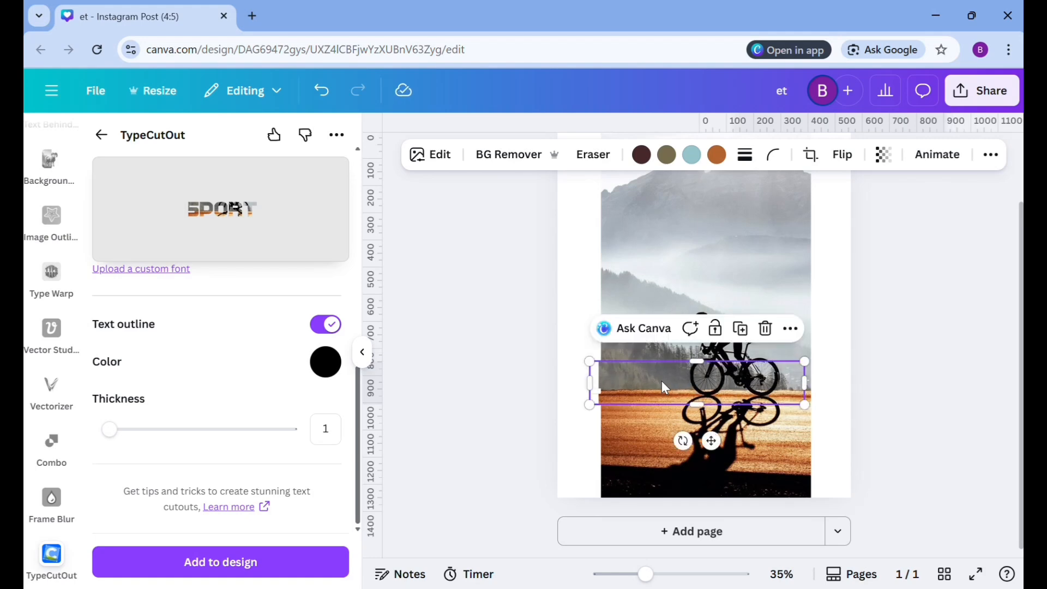
{"action": "key", "text": "Right"}
{"action": "key", "text": "Right"}
{"action": "key", "text": "Right"}
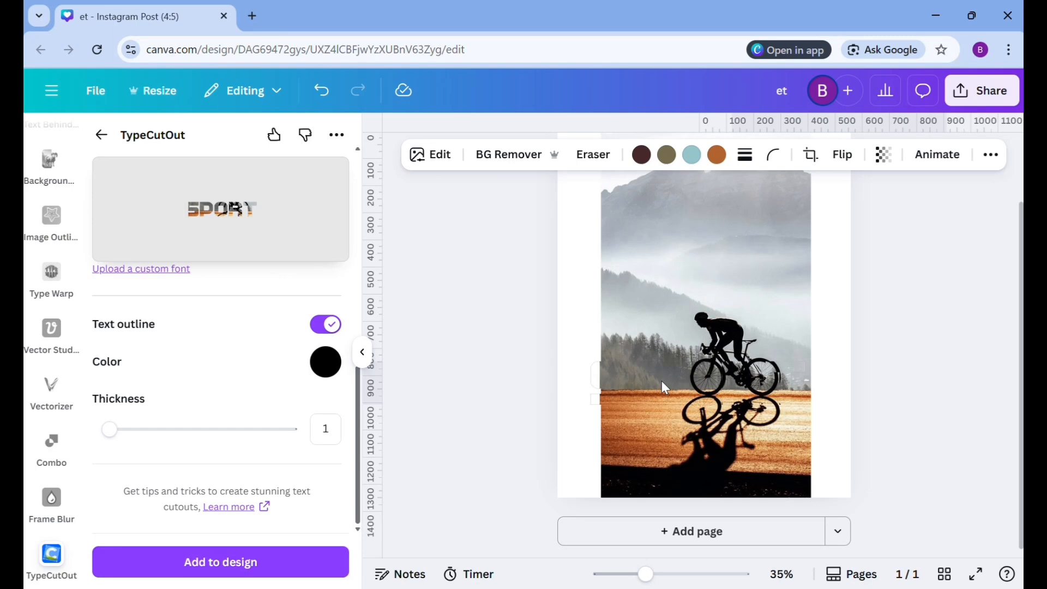
{"action": "key", "text": "Left"}
{"action": "key", "text": "Left"}
{"action": "key", "text": "Left"}
{"action": "key", "text": "Left"}
{"action": "key", "text": "Left"}
{"action": "key", "text": "Left"}
{"action": "key", "text": "Left"}
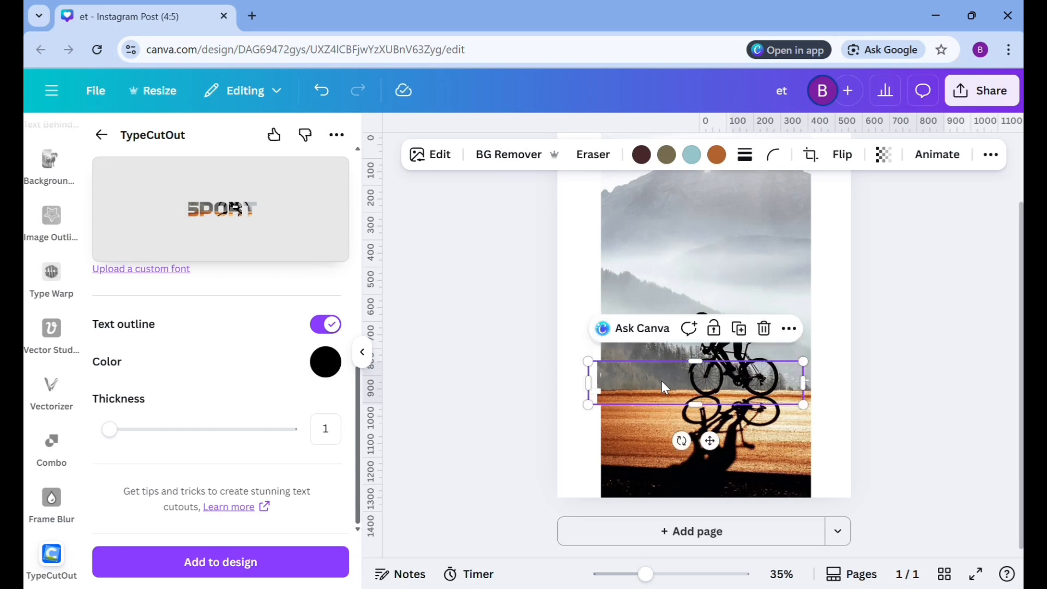
Shrink the SPORT cutout slightly from its lower-left corner and check its alignment with the cyclist photo beneath
{"action": "left_click_drag", "start_coordinate": [589, 404], "coordinate": [593, 403]}
{"action": "key", "text": "Escape"}
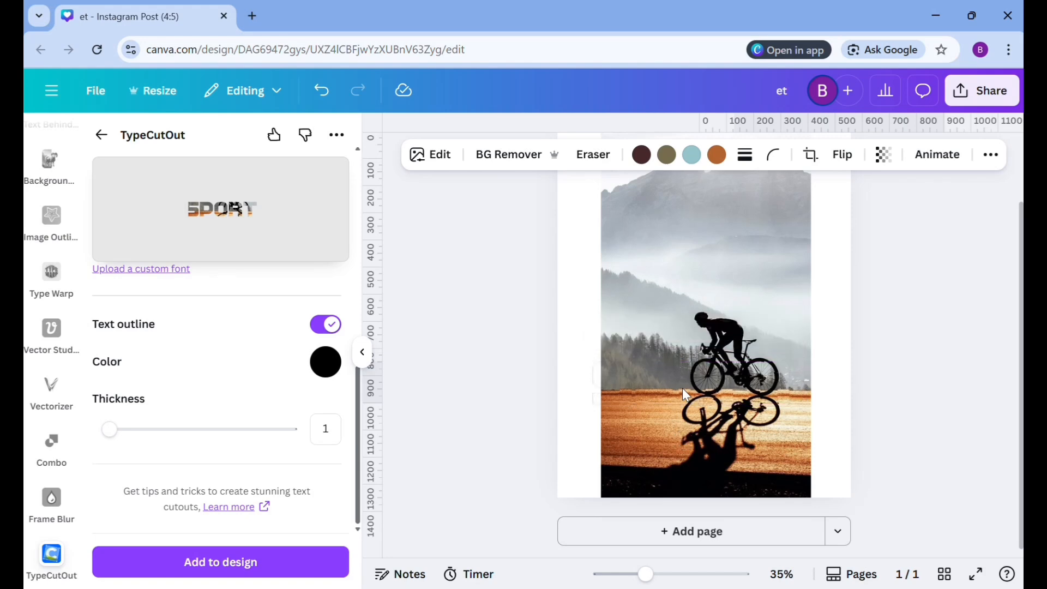
{"action": "left_click", "coordinate": [682, 387]}
{"action": "left_click", "coordinate": [837, 388]}
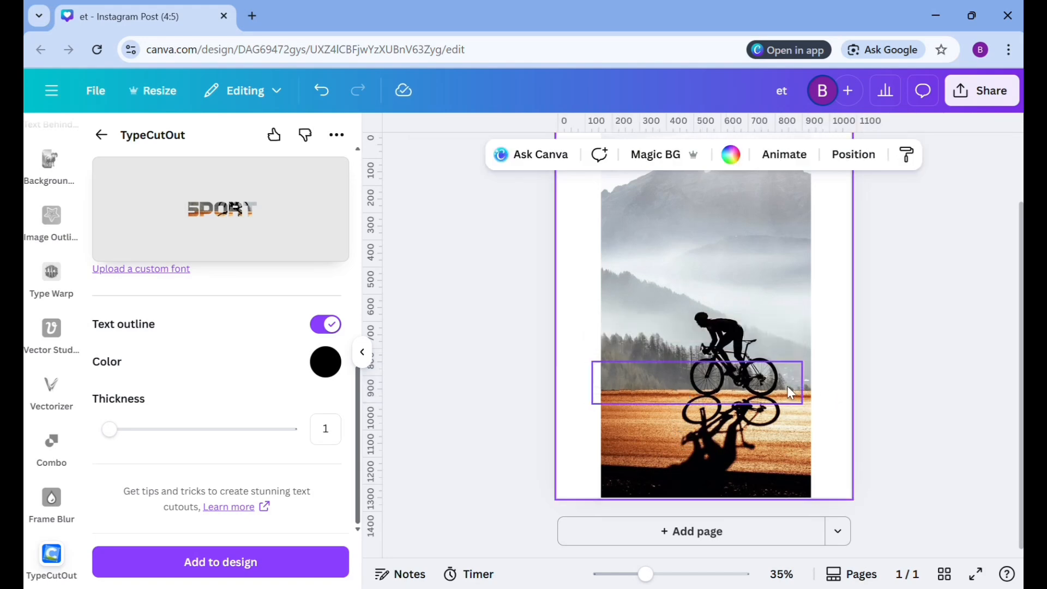
{"action": "left_click", "coordinate": [767, 385]}
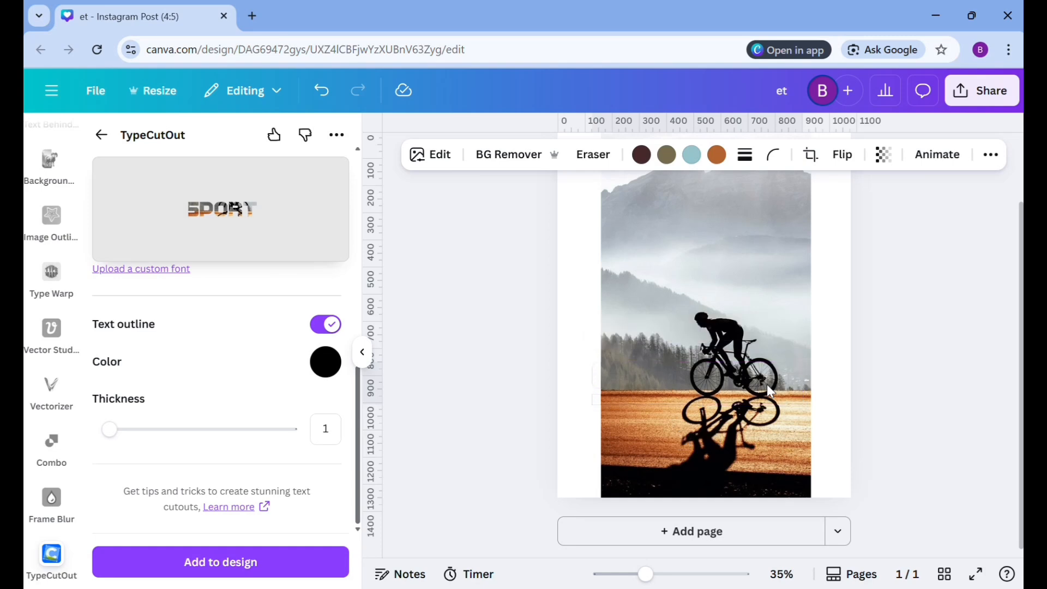
{"action": "left_click", "coordinate": [818, 380]}
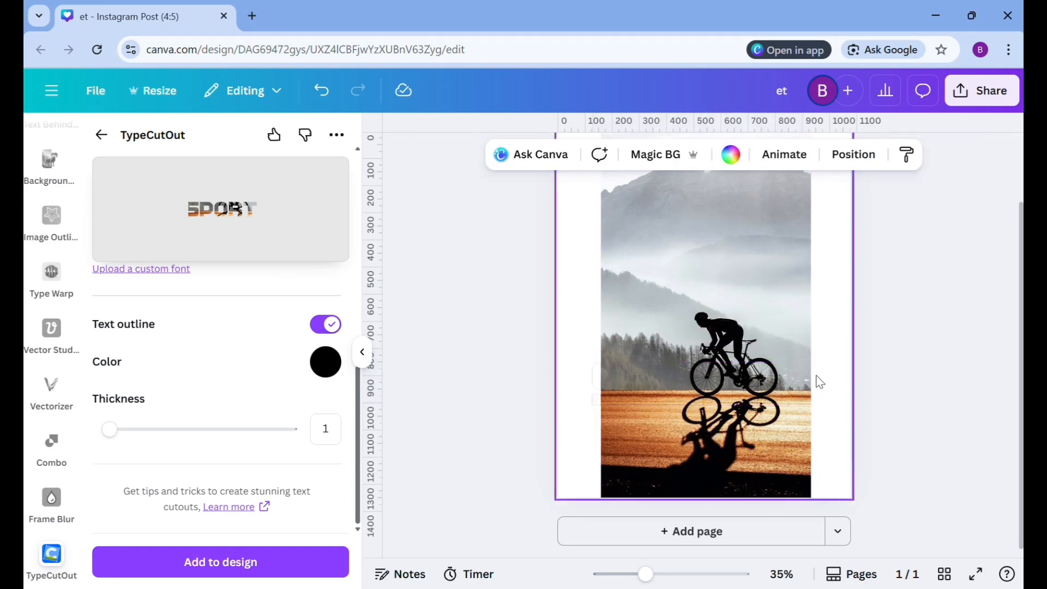
Remove the cyclist photo's background and crop its lower edge up to the wheels to cut off the bicycle's reflection
{"action": "left_click", "coordinate": [758, 278]}
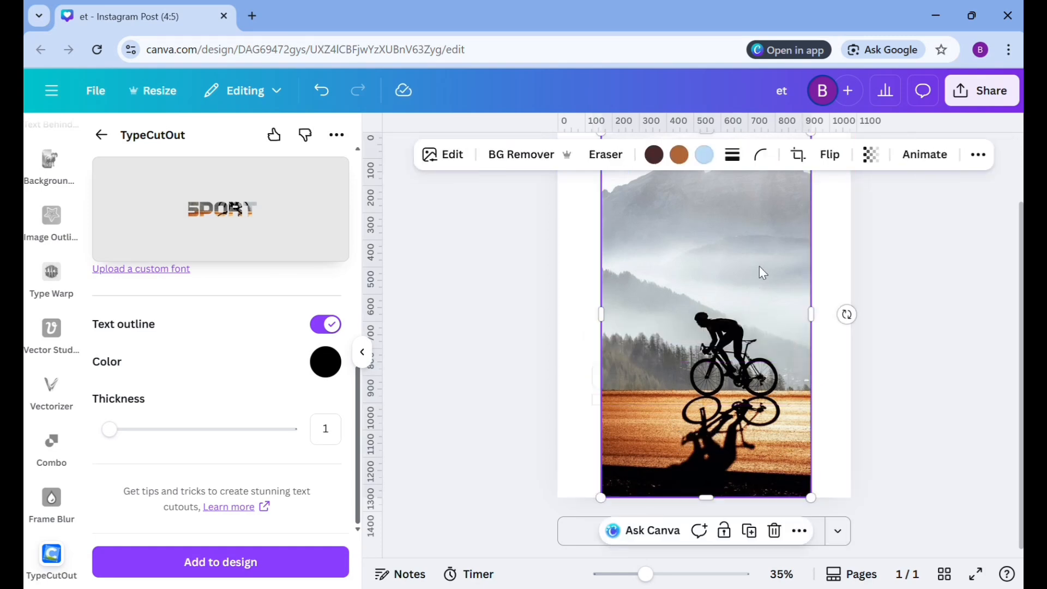
{"action": "left_click", "coordinate": [515, 155]}
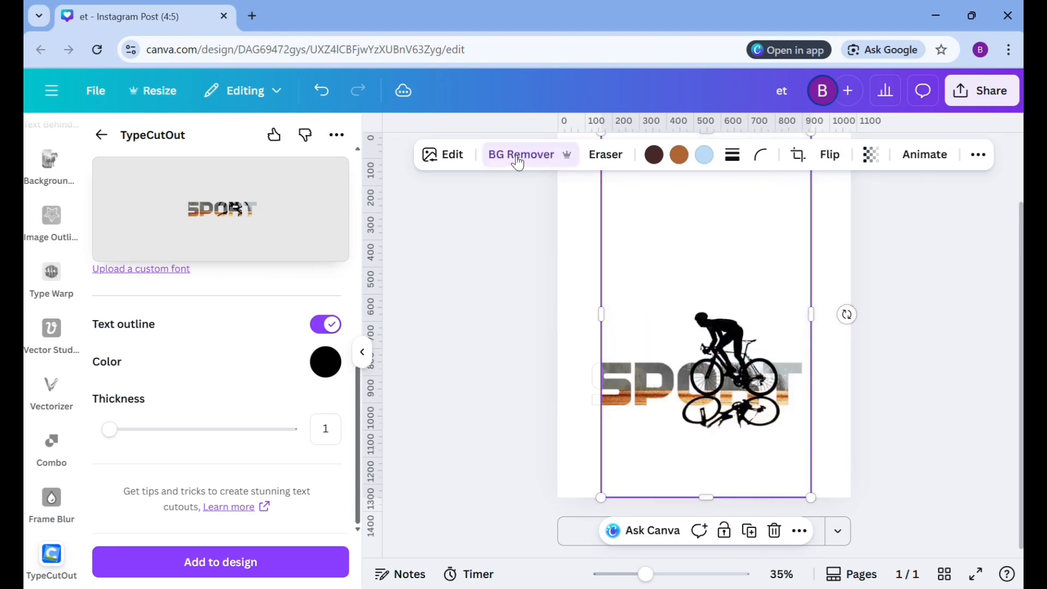
{"action": "left_click_drag", "start_coordinate": [704, 497], "coordinate": [713, 396]}
{"action": "left_click", "coordinate": [833, 392]}
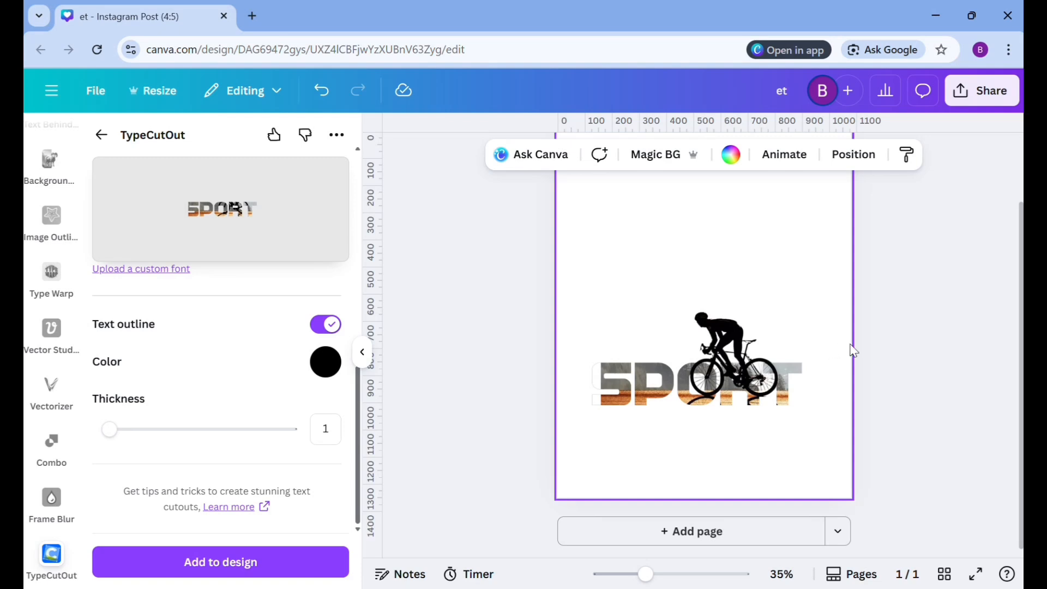
{"action": "left_click", "coordinate": [914, 380]}
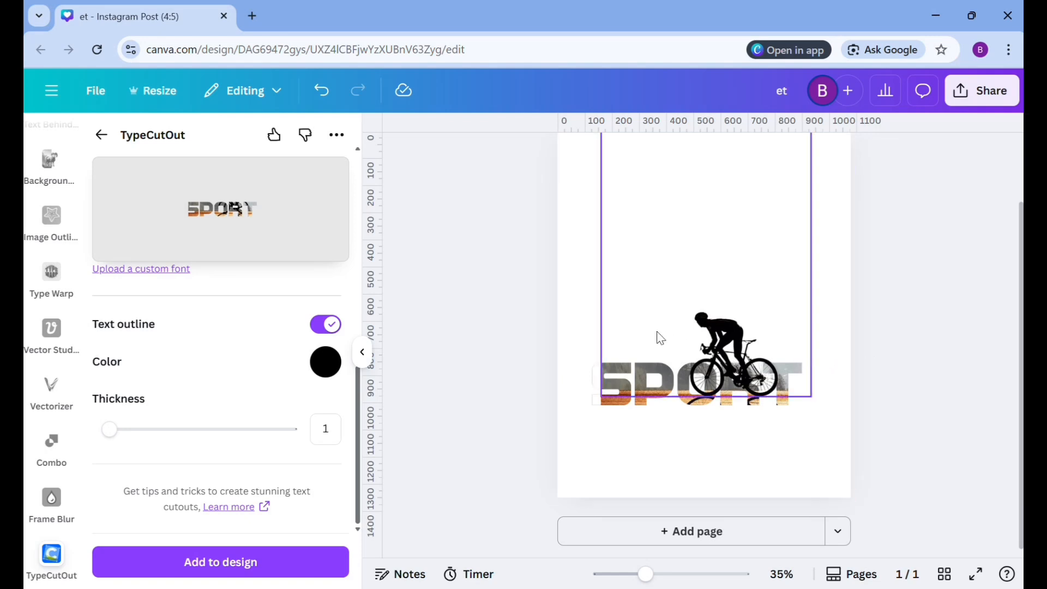
Group the cyclist with the SPORT cutout and enlarge the group to nearly the page width, placed around the page's middle
{"action": "left_click_drag", "start_coordinate": [515, 230], "coordinate": [875, 465]}
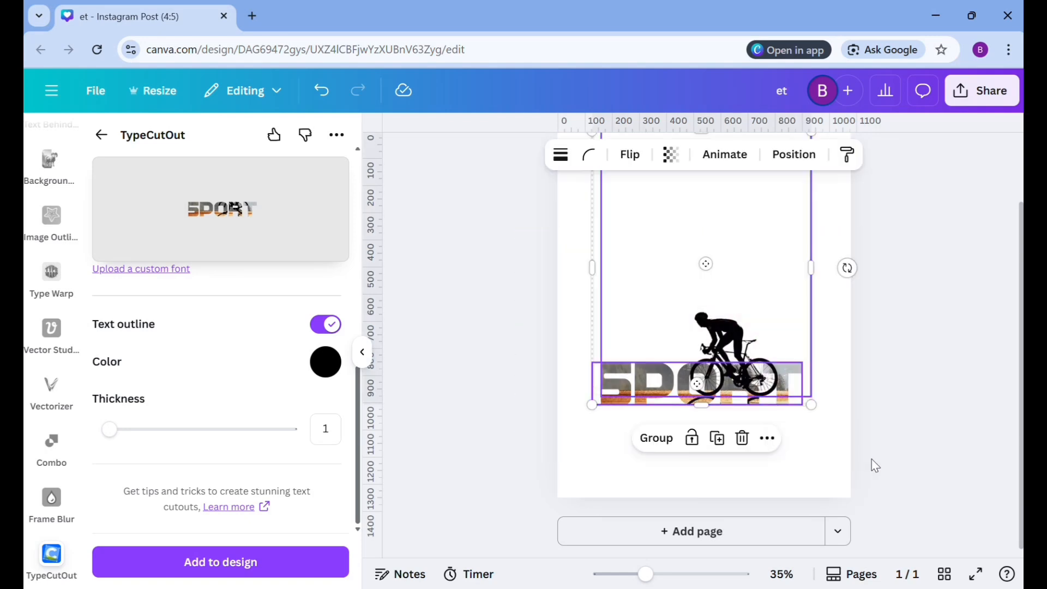
{"action": "left_click", "coordinate": [650, 439]}
{"action": "left_click_drag", "start_coordinate": [741, 387], "coordinate": [744, 315]}
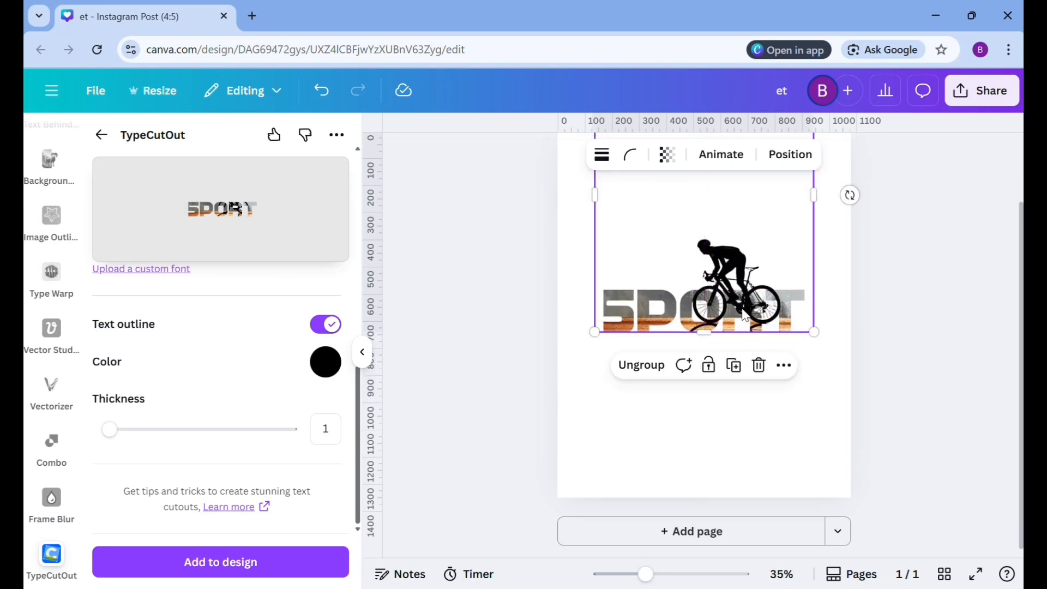
{"action": "left_click_drag", "start_coordinate": [595, 332], "coordinate": [552, 385]}
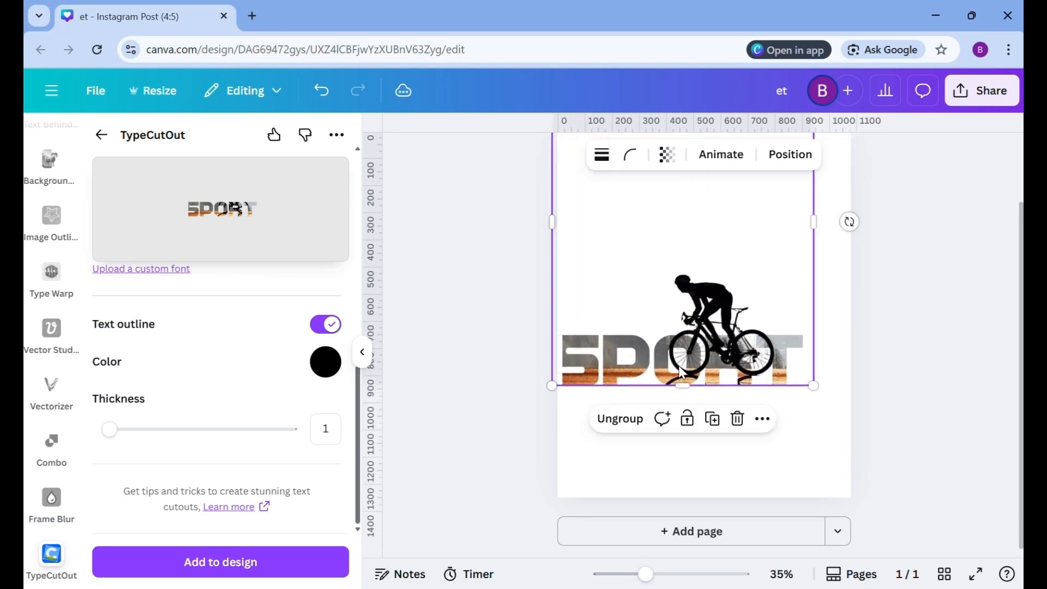
{"action": "left_click_drag", "start_coordinate": [679, 365], "coordinate": [707, 317]}
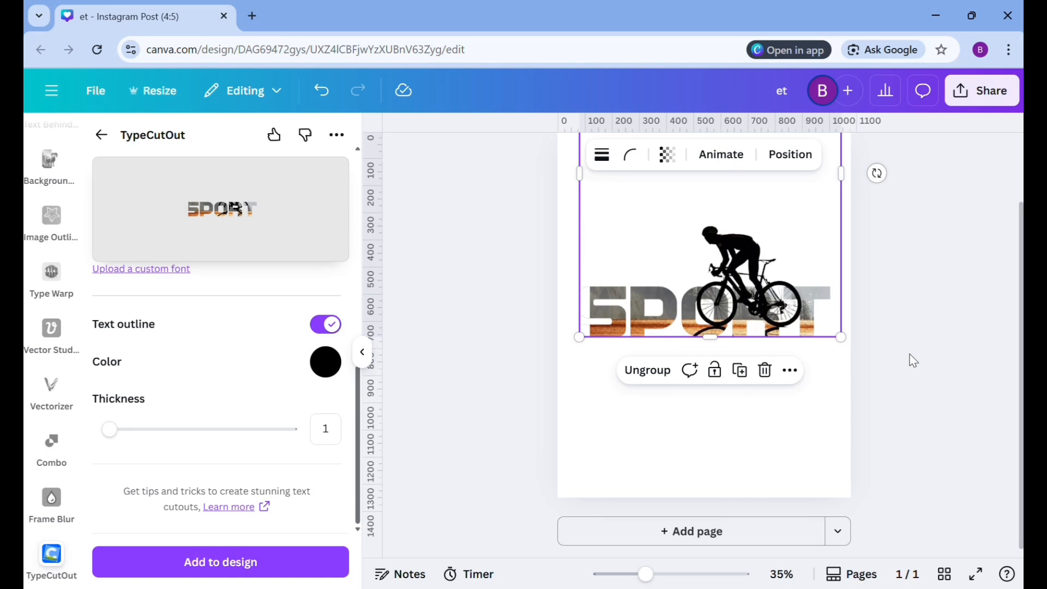
{"action": "left_click", "coordinate": [776, 423]}
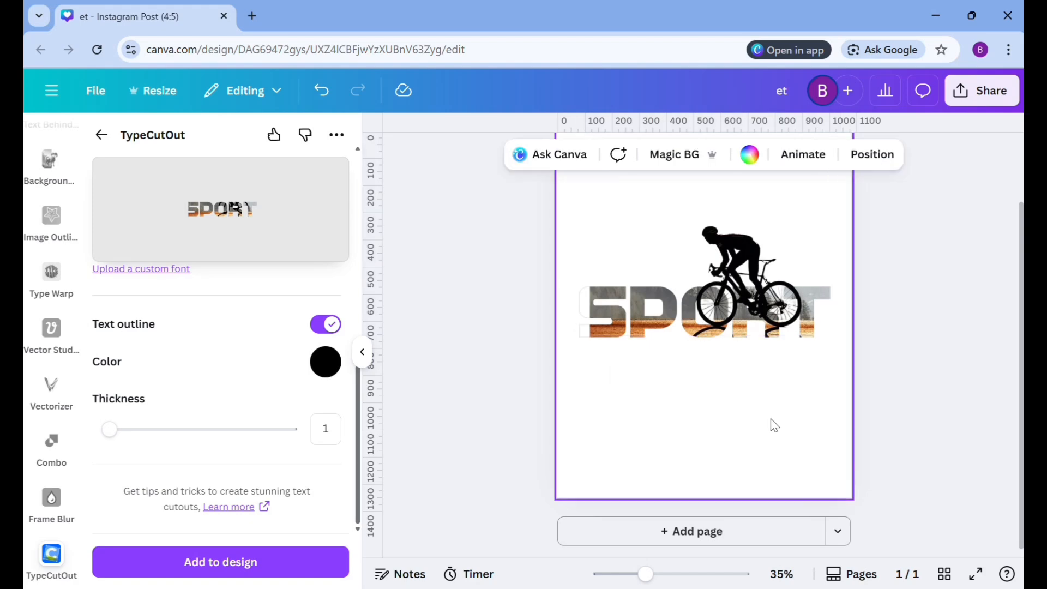
{"action": "left_click", "coordinate": [367, 363]}
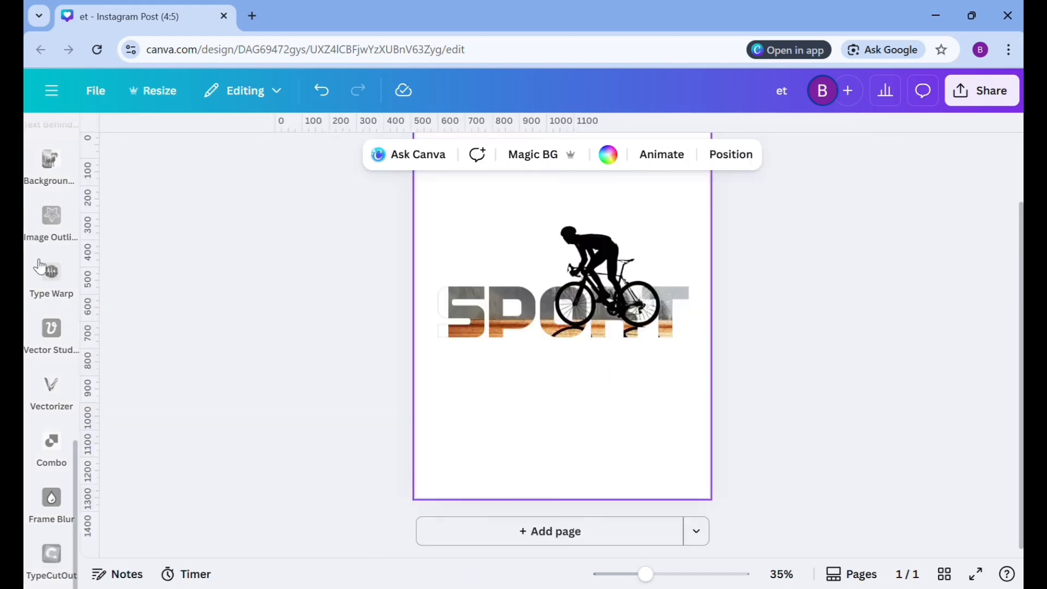
{"action": "scroll", "coordinate": [52, 262], "scroll_direction": "up", "scroll_amount": 8}
{"action": "scroll", "coordinate": [51, 264], "scroll_direction": "up", "scroll_amount": 7}
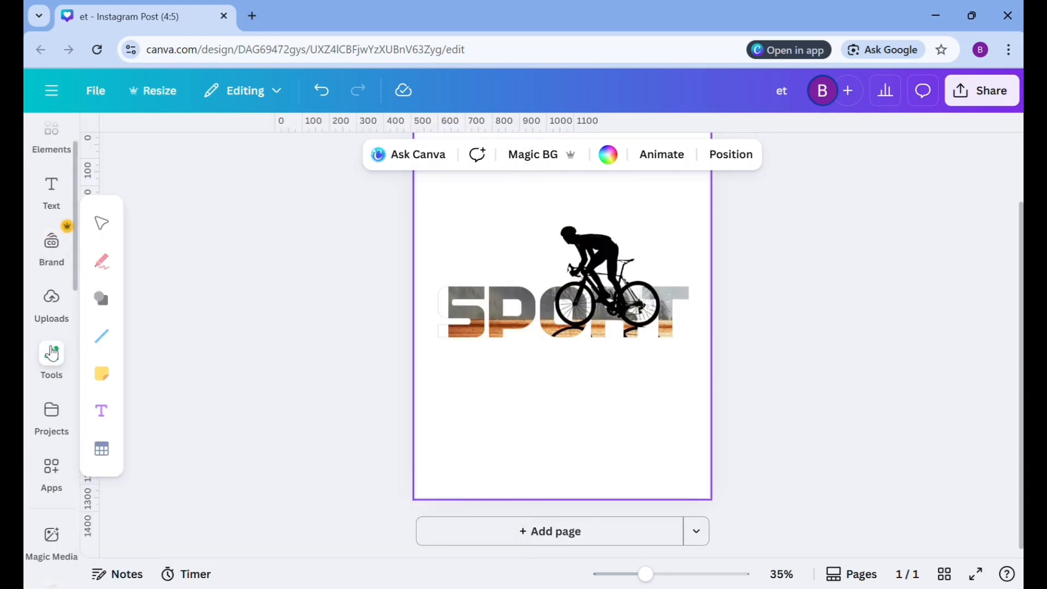
{"action": "left_click", "coordinate": [54, 310]}
{"action": "left_click", "coordinate": [137, 203]}
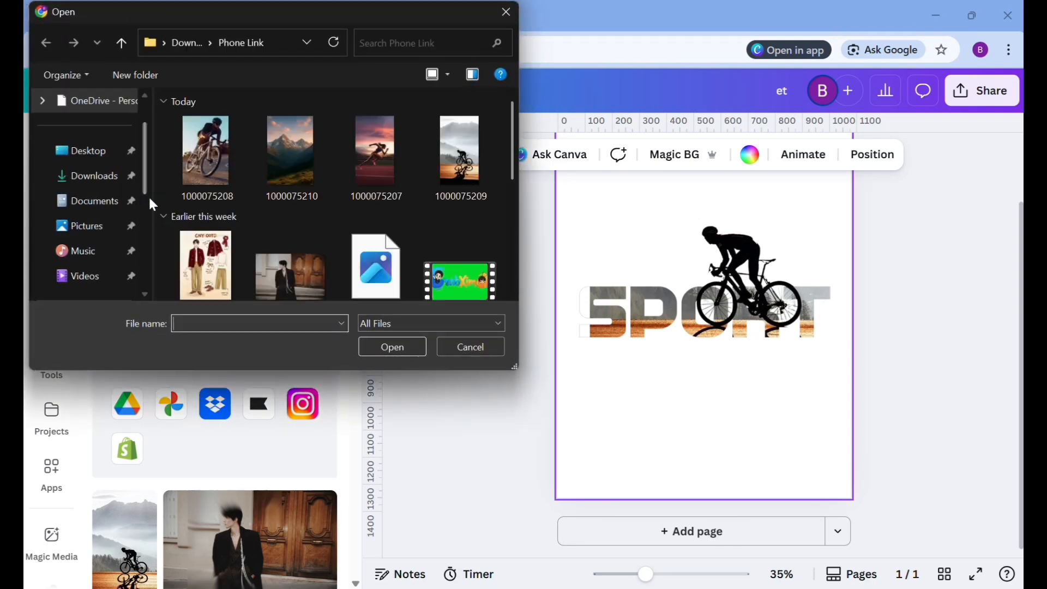
{"action": "left_click", "coordinate": [287, 184]}
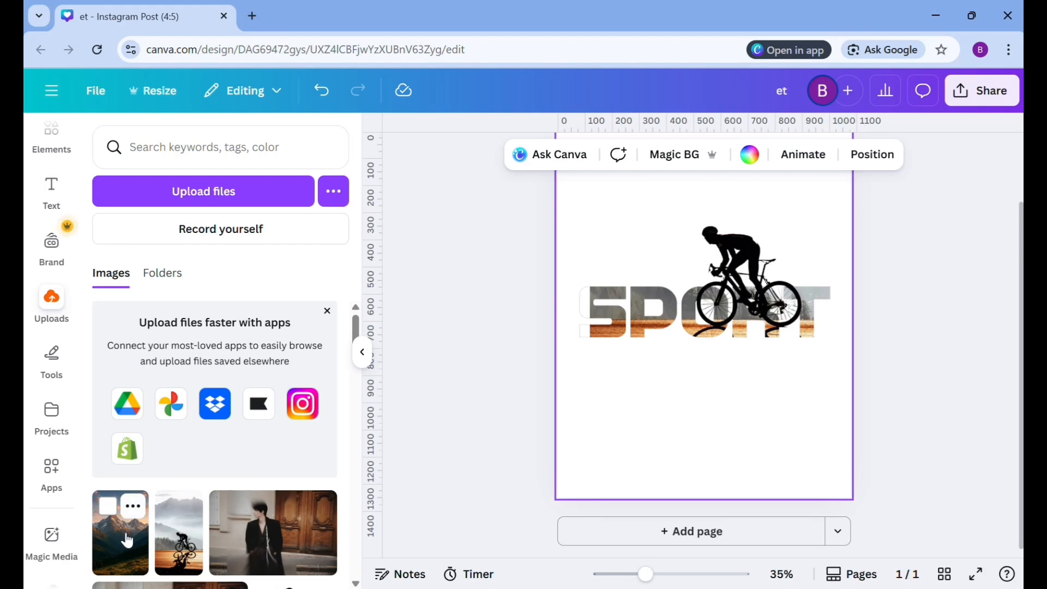
Add the mountain photo to the page and enlarge it to about 1123 × 1685 px so it covers the whole page
{"action": "left_click", "coordinate": [127, 526]}
{"action": "left_click_drag", "start_coordinate": [620, 443], "coordinate": [555, 489]}
{"action": "left_click_drag", "start_coordinate": [792, 185], "coordinate": [846, 125]}
{"action": "left_click_drag", "start_coordinate": [642, 578], "coordinate": [631, 577]}
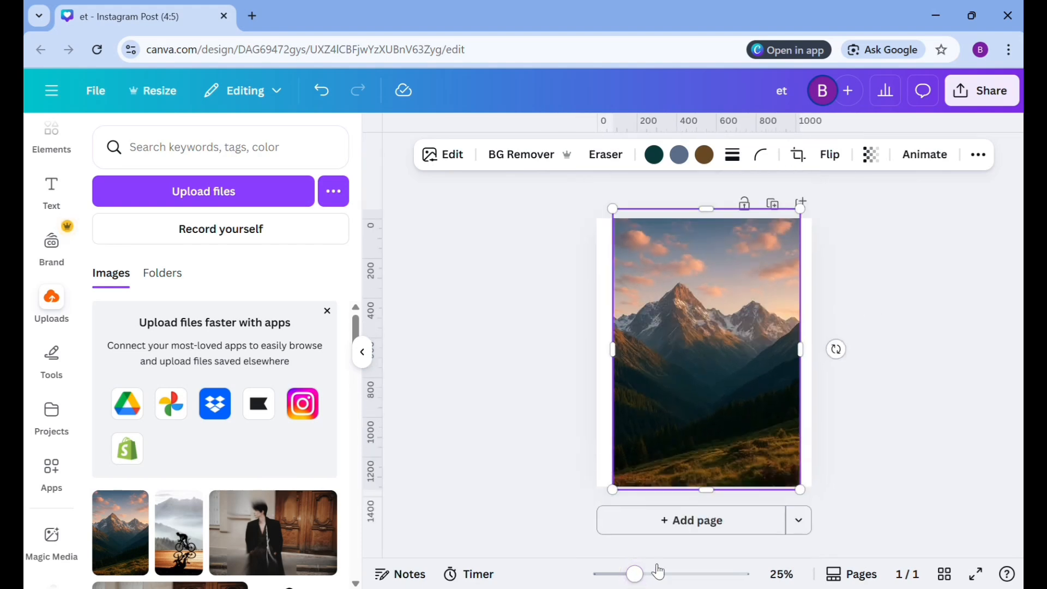
{"action": "left_click_drag", "start_coordinate": [612, 497], "coordinate": [568, 516]}
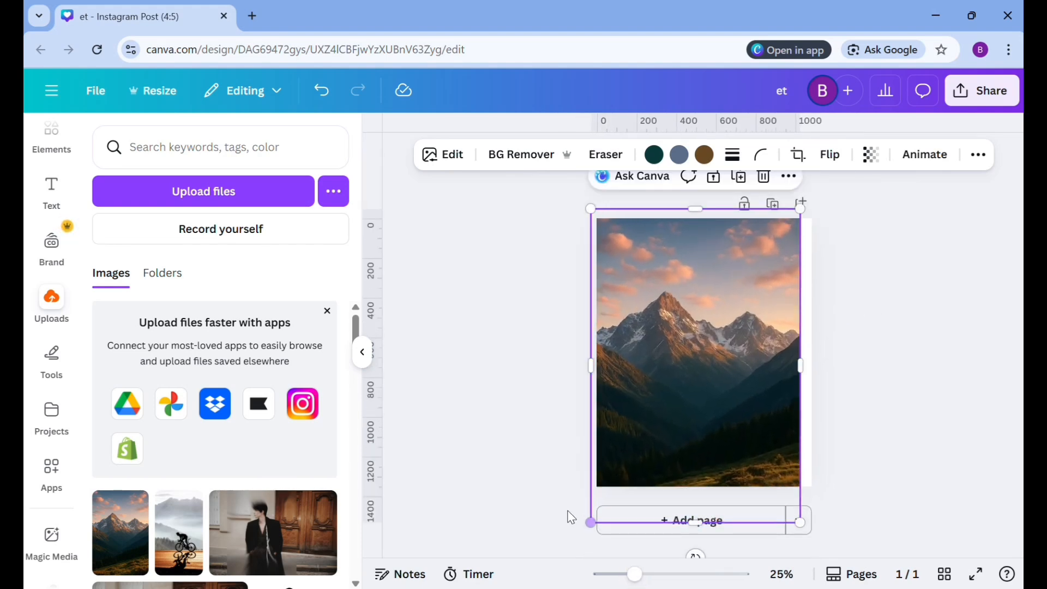
{"action": "left_click_drag", "start_coordinate": [799, 210], "coordinate": [814, 188]}
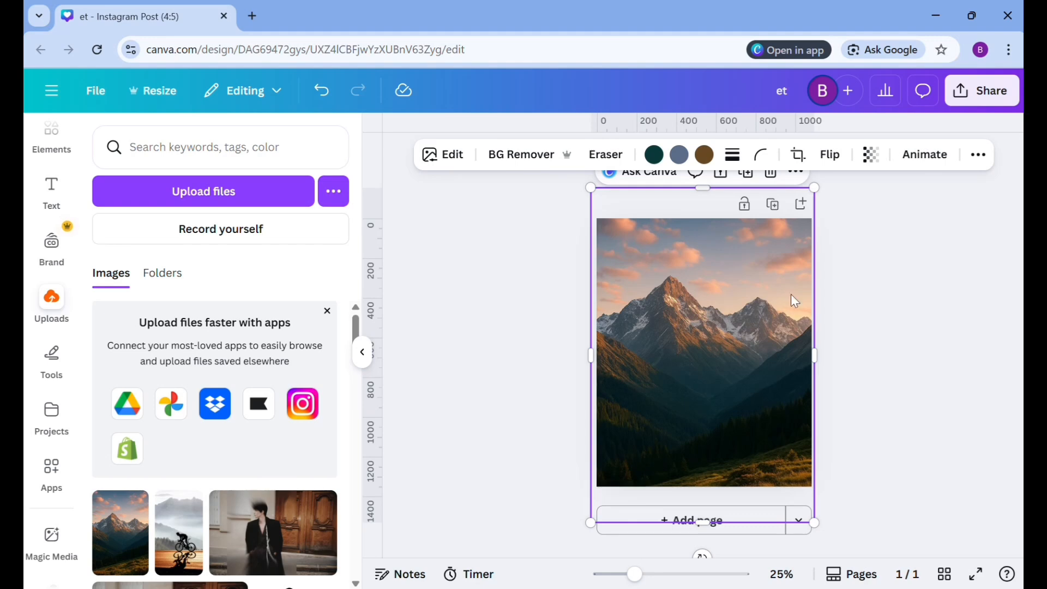
Send the mountain photo to the back, behind the cyclist and SPORT group
{"action": "left_click", "coordinate": [978, 154]}
{"action": "left_click", "coordinate": [927, 192]}
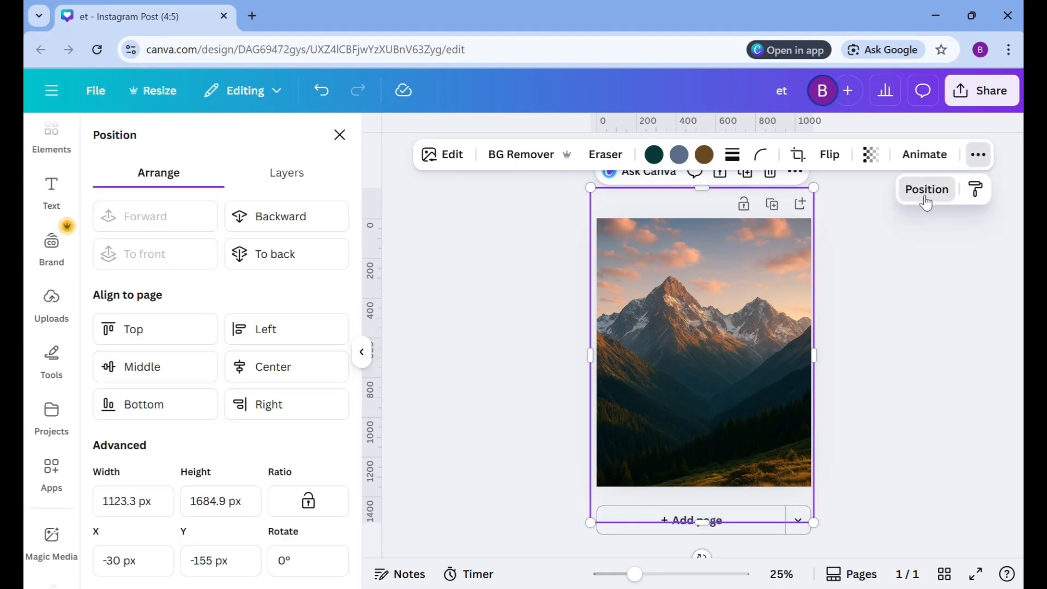
{"action": "left_click", "coordinate": [278, 253]}
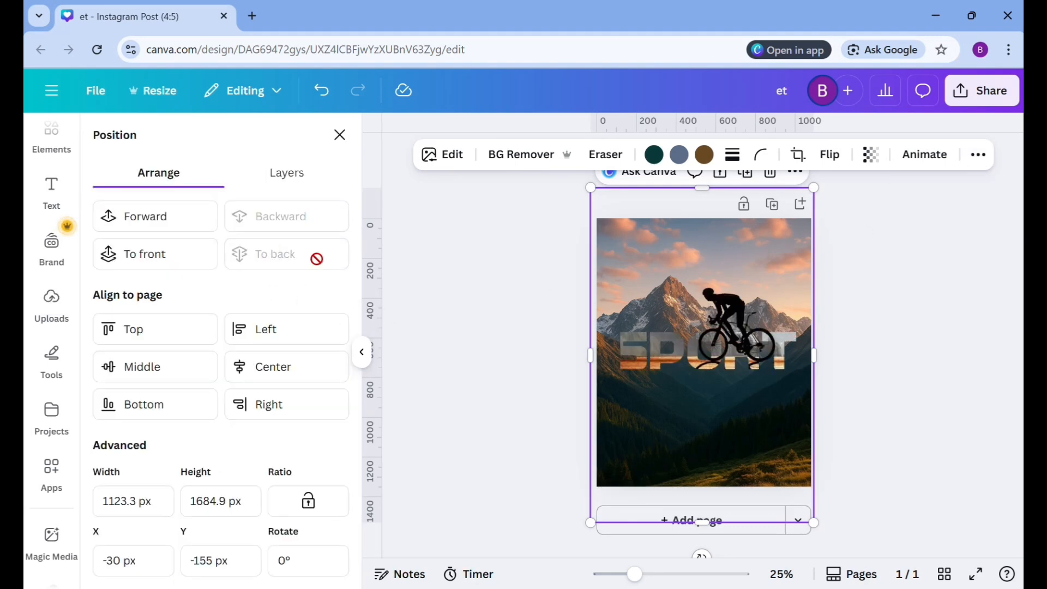
Move the cyclist and SPORT group down over the dark lower slopes of the mountain photo
{"action": "left_click", "coordinate": [651, 358]}
{"action": "left_click_drag", "start_coordinate": [658, 351], "coordinate": [655, 392]}
{"action": "left_click", "coordinate": [701, 359]}
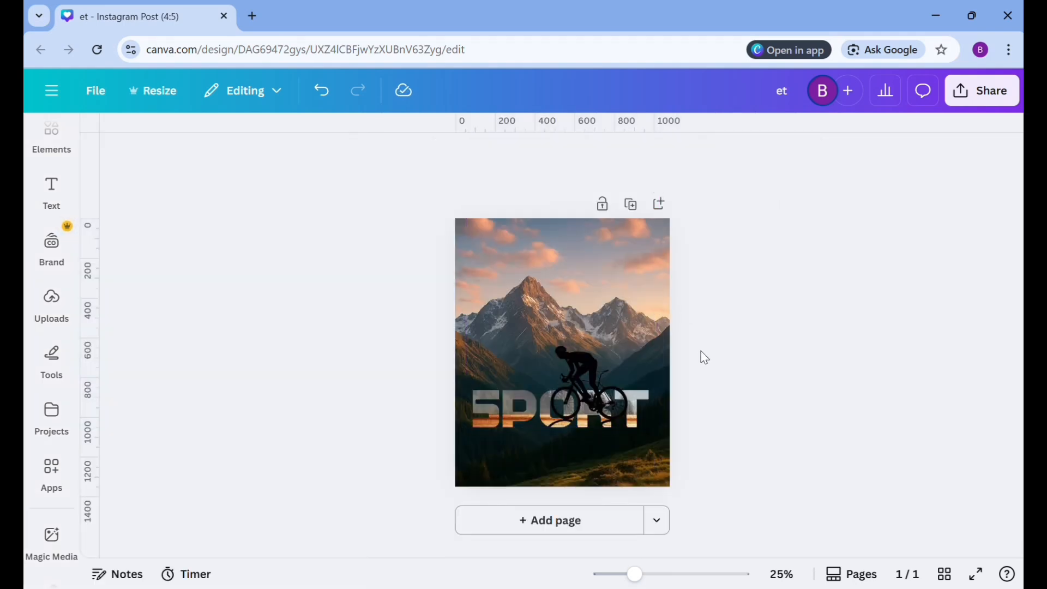